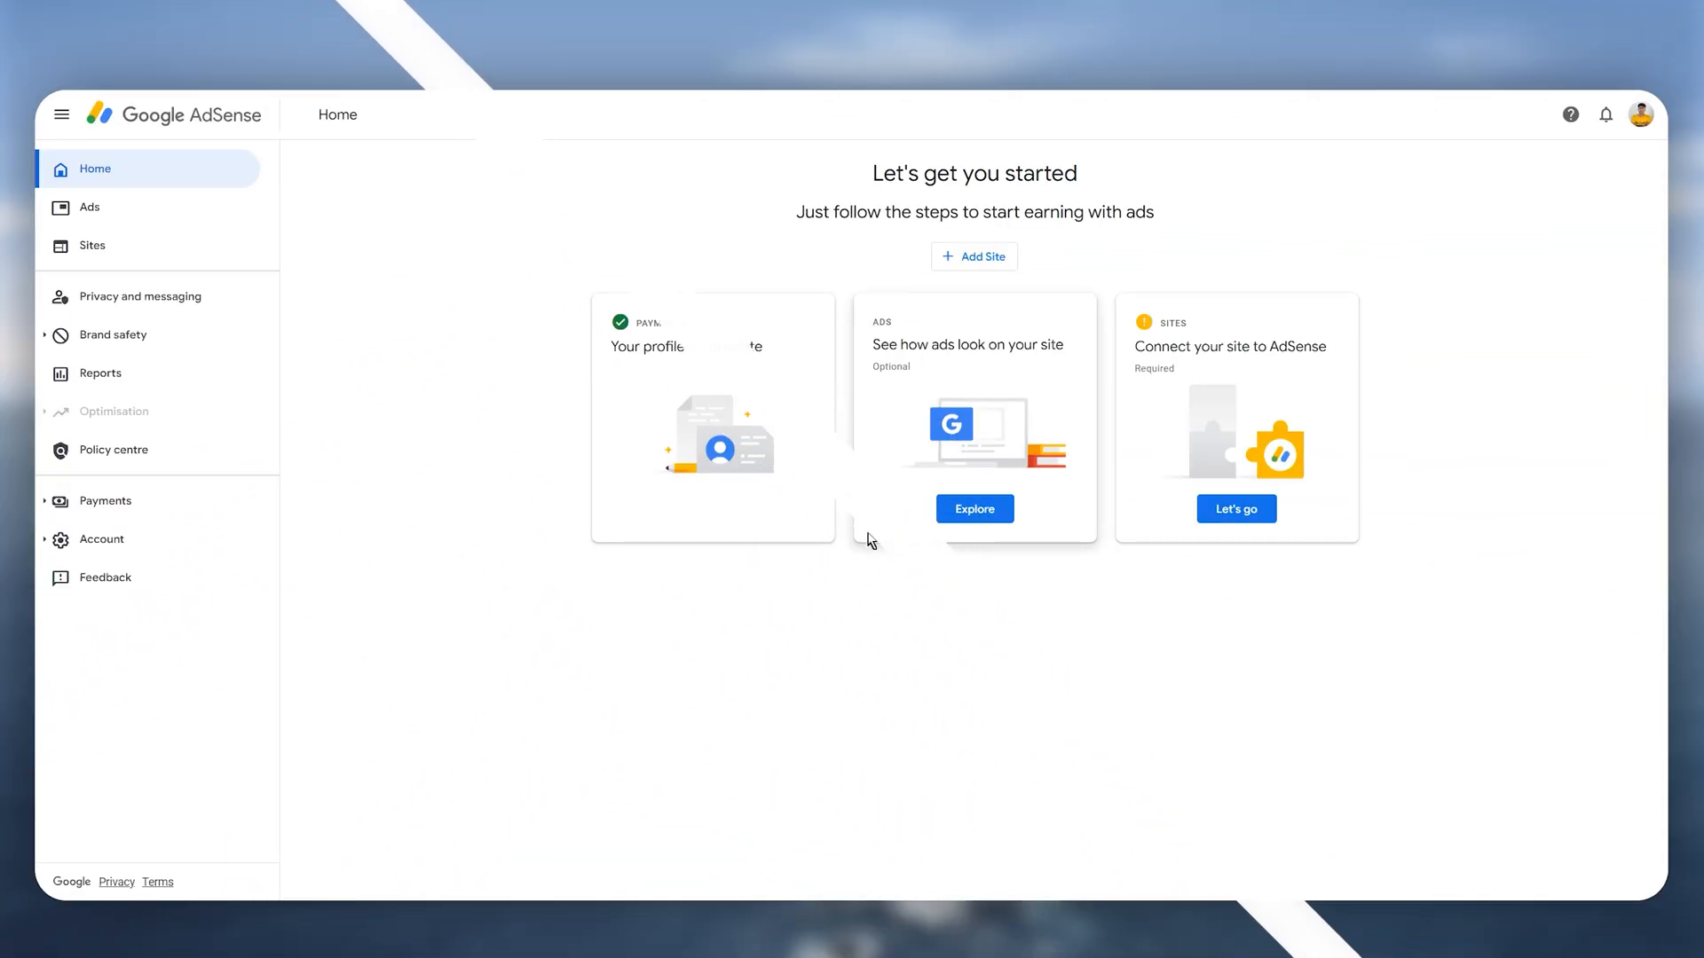
Add dev-lazadacoperation.pantheonsite.io as a new site in the AdSense account and save it.
{"action": "left_click", "coordinate": [988, 264]}
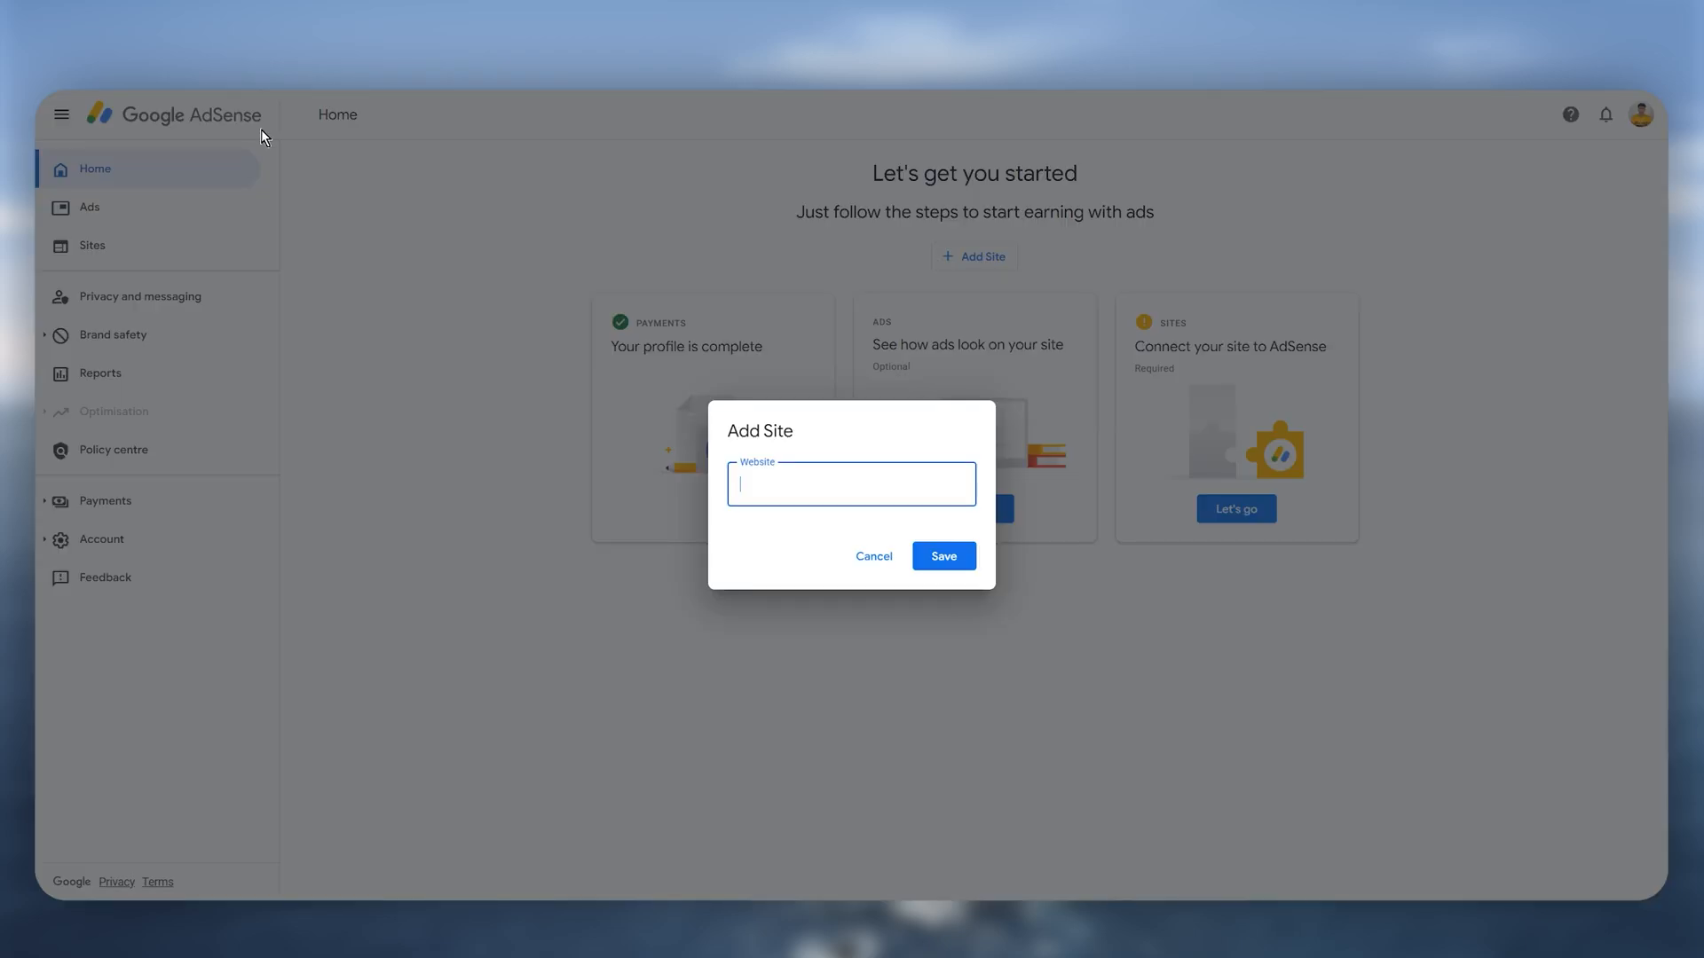
{"action": "key", "text": "ctrl+v"}
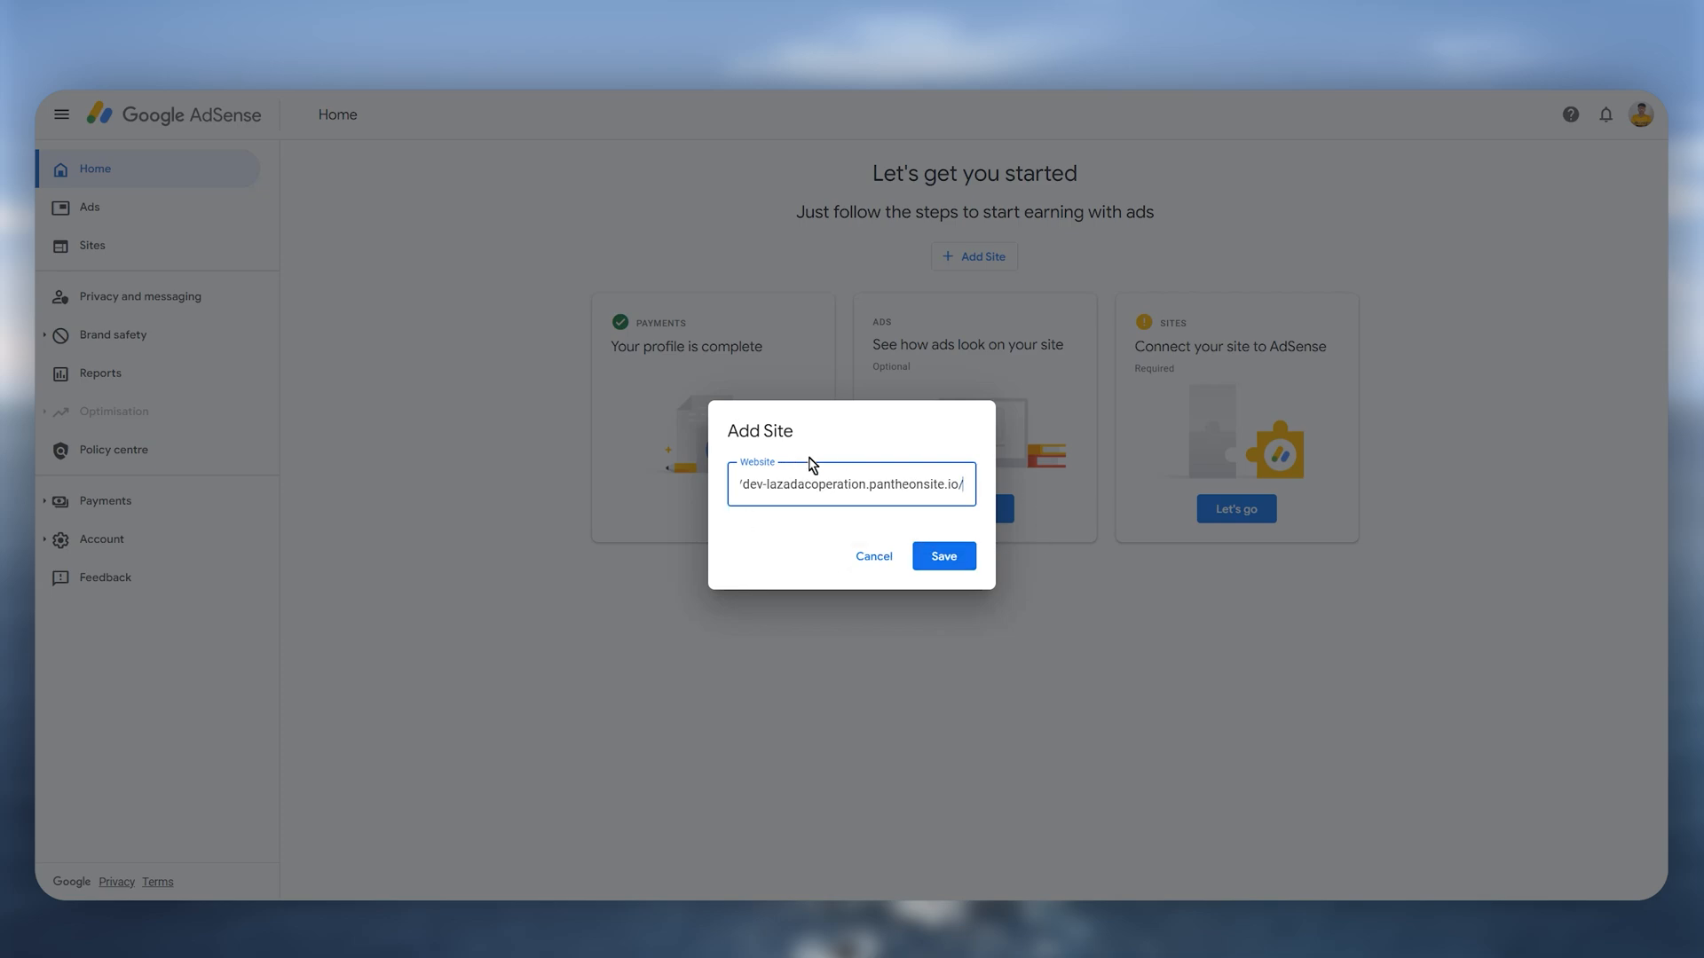
{"action": "left_click", "coordinate": [944, 557]}
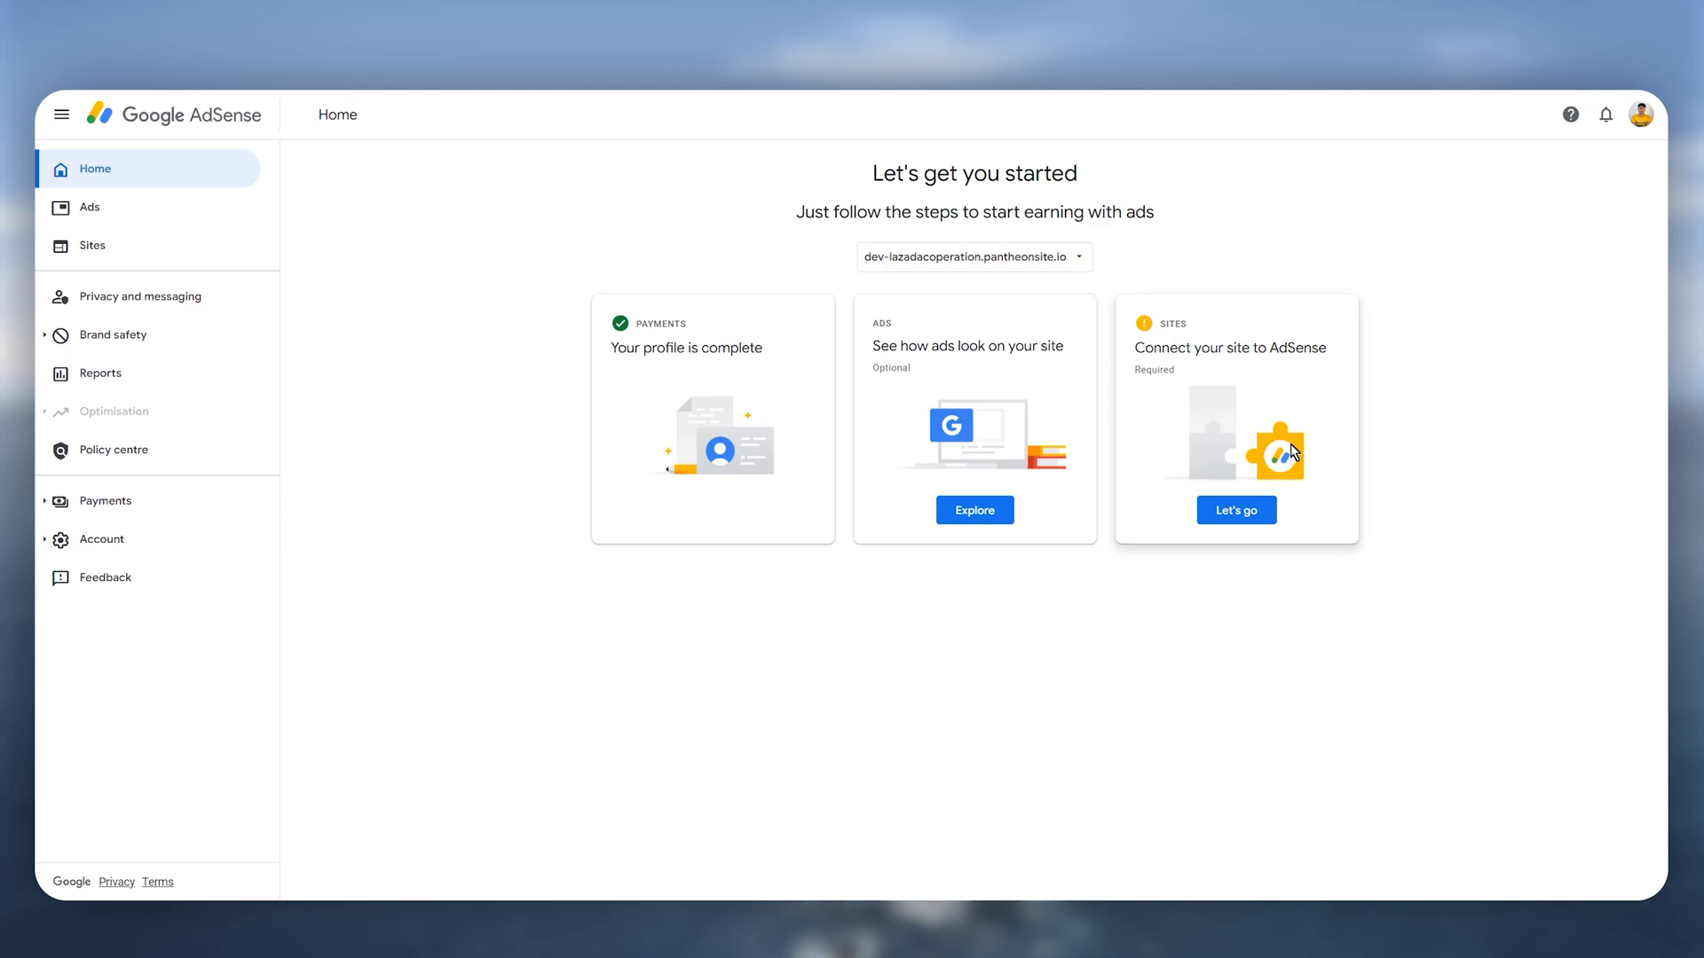
Start connecting the site to AdSense to reach its ownership-verification code snippet.
{"action": "left_click", "coordinate": [1258, 515]}
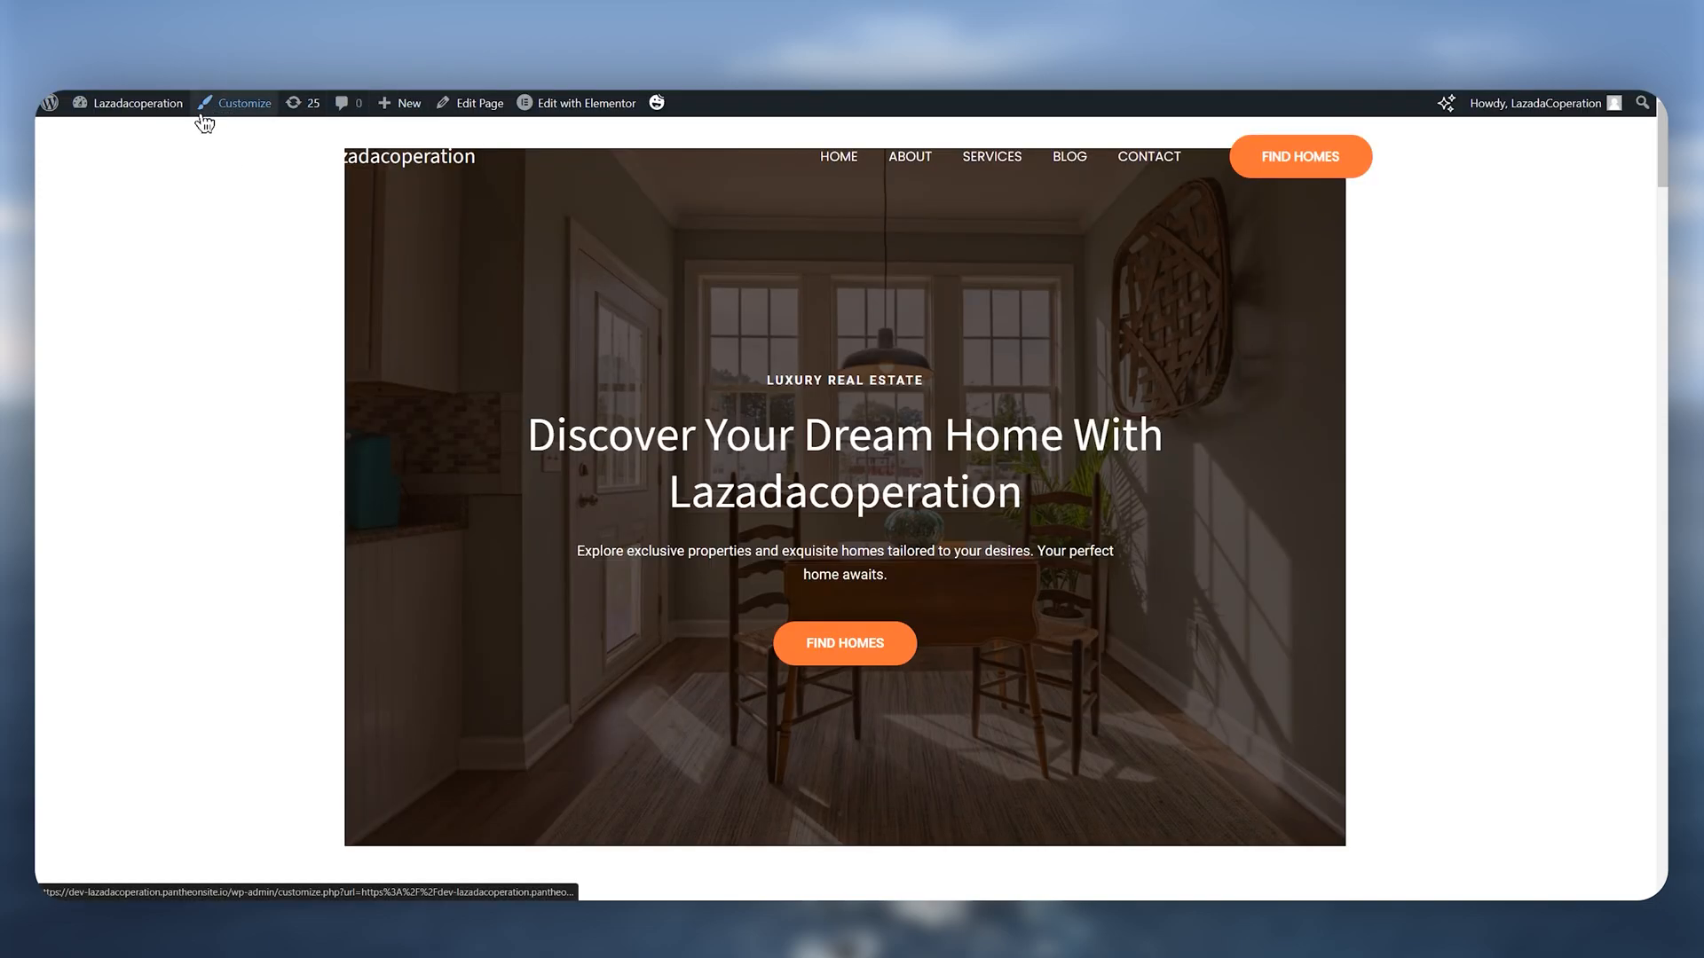
Go from the site's front page to the WordPress Add Plugins admin page.
{"action": "mouse_move", "coordinate": [133, 102]}
{"action": "left_click", "coordinate": [102, 134]}
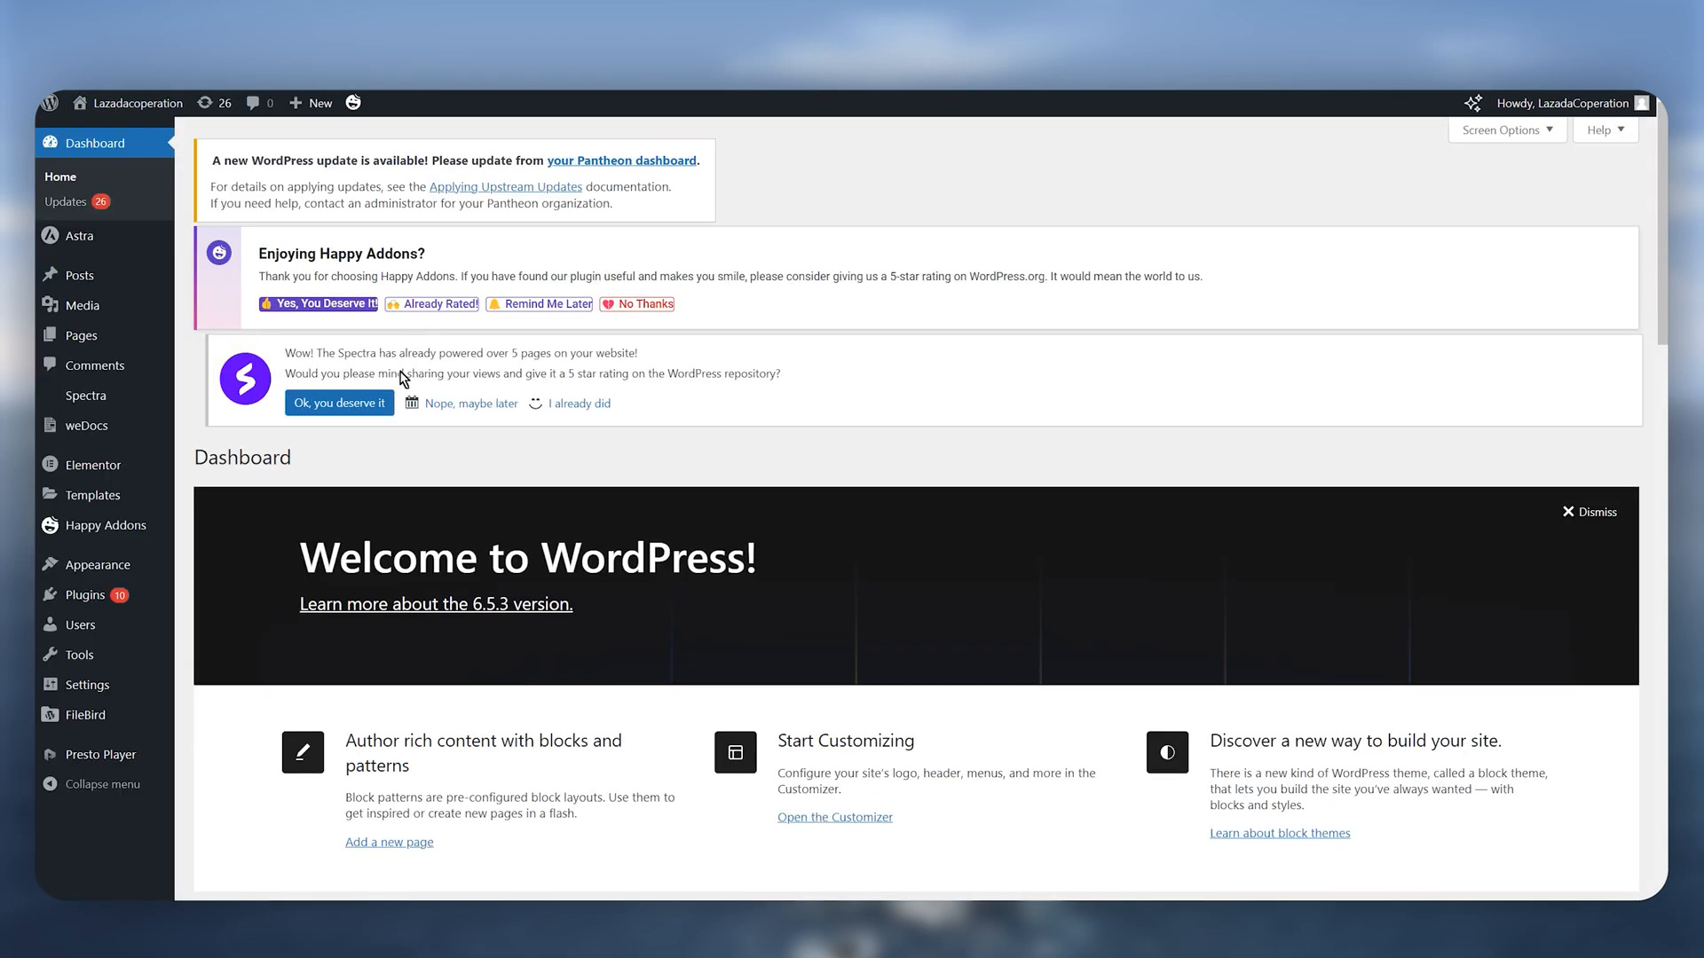
{"action": "mouse_move", "coordinate": [85, 594]}
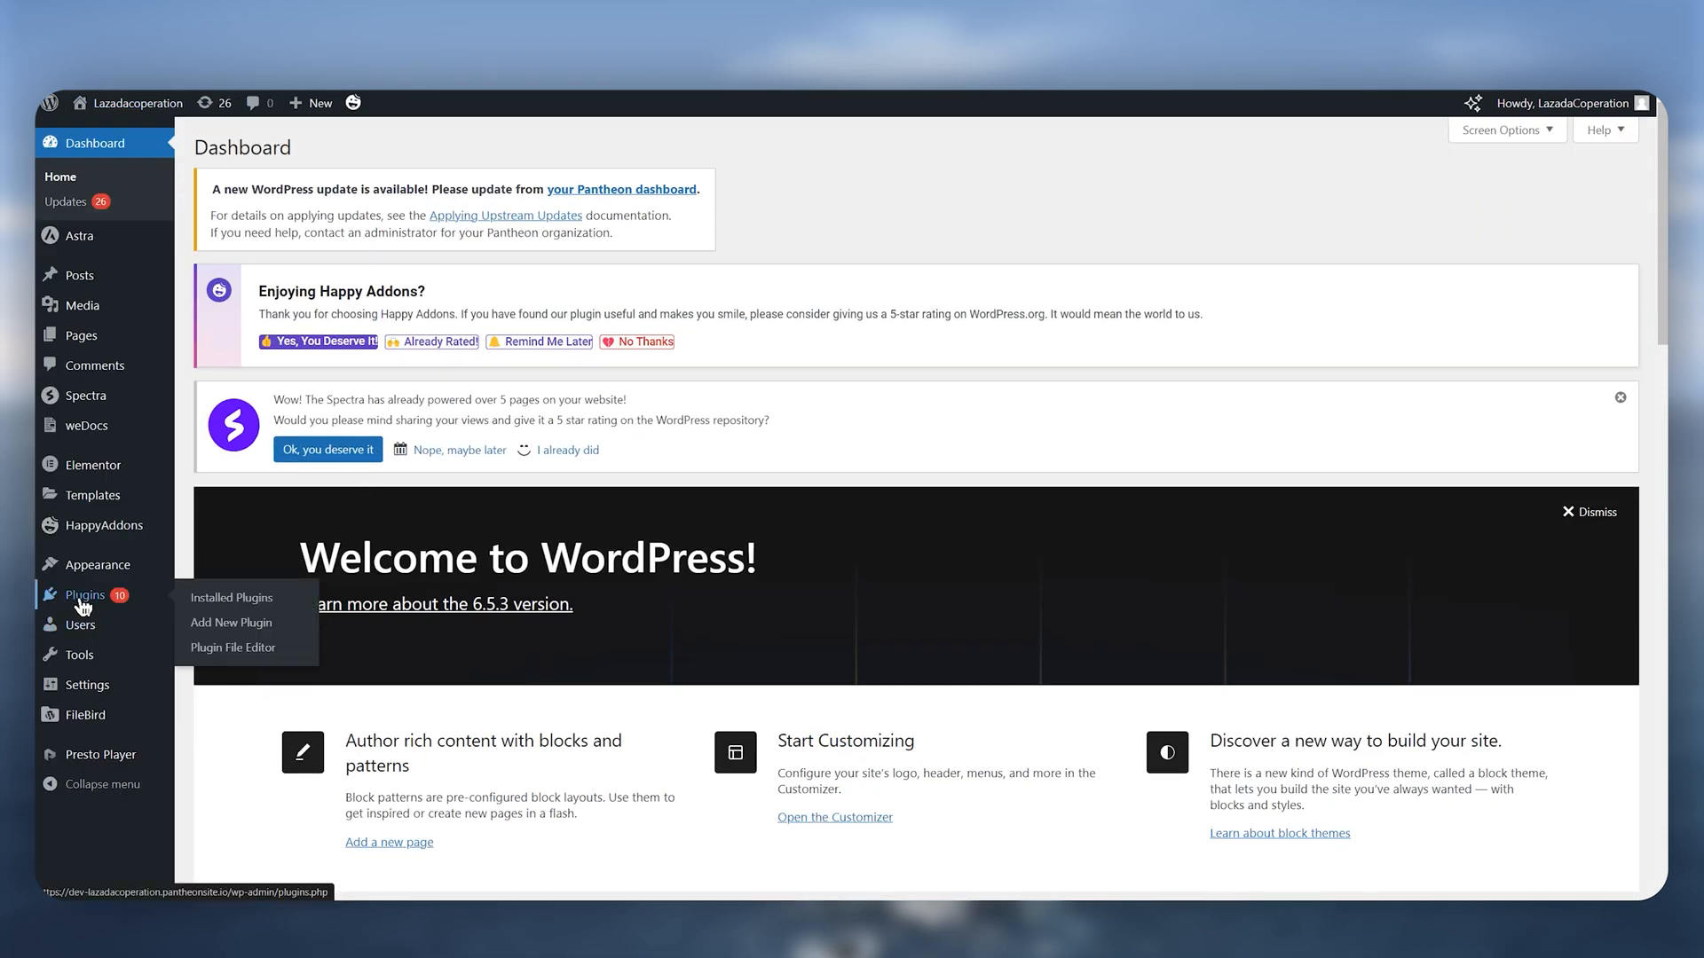
{"action": "left_click", "coordinate": [232, 624]}
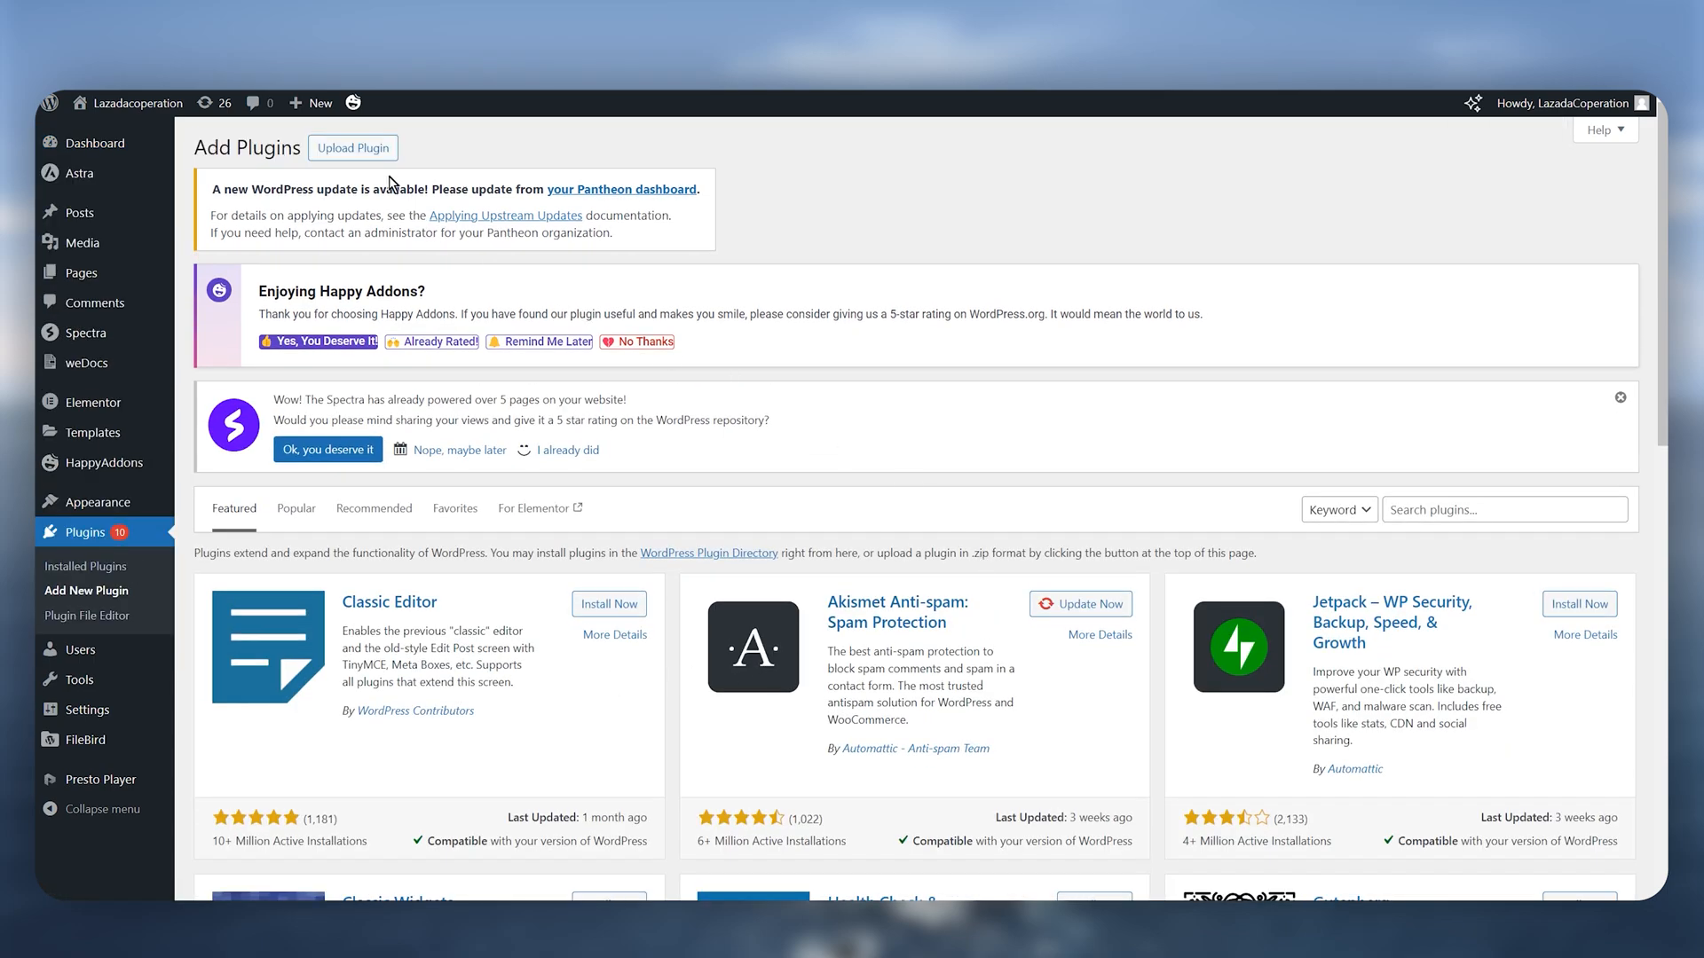
Find, install and activate the Header Footer Code Manager plugin.
{"action": "left_click", "coordinate": [1453, 509]}
{"action": "type", "text": "header footer"}
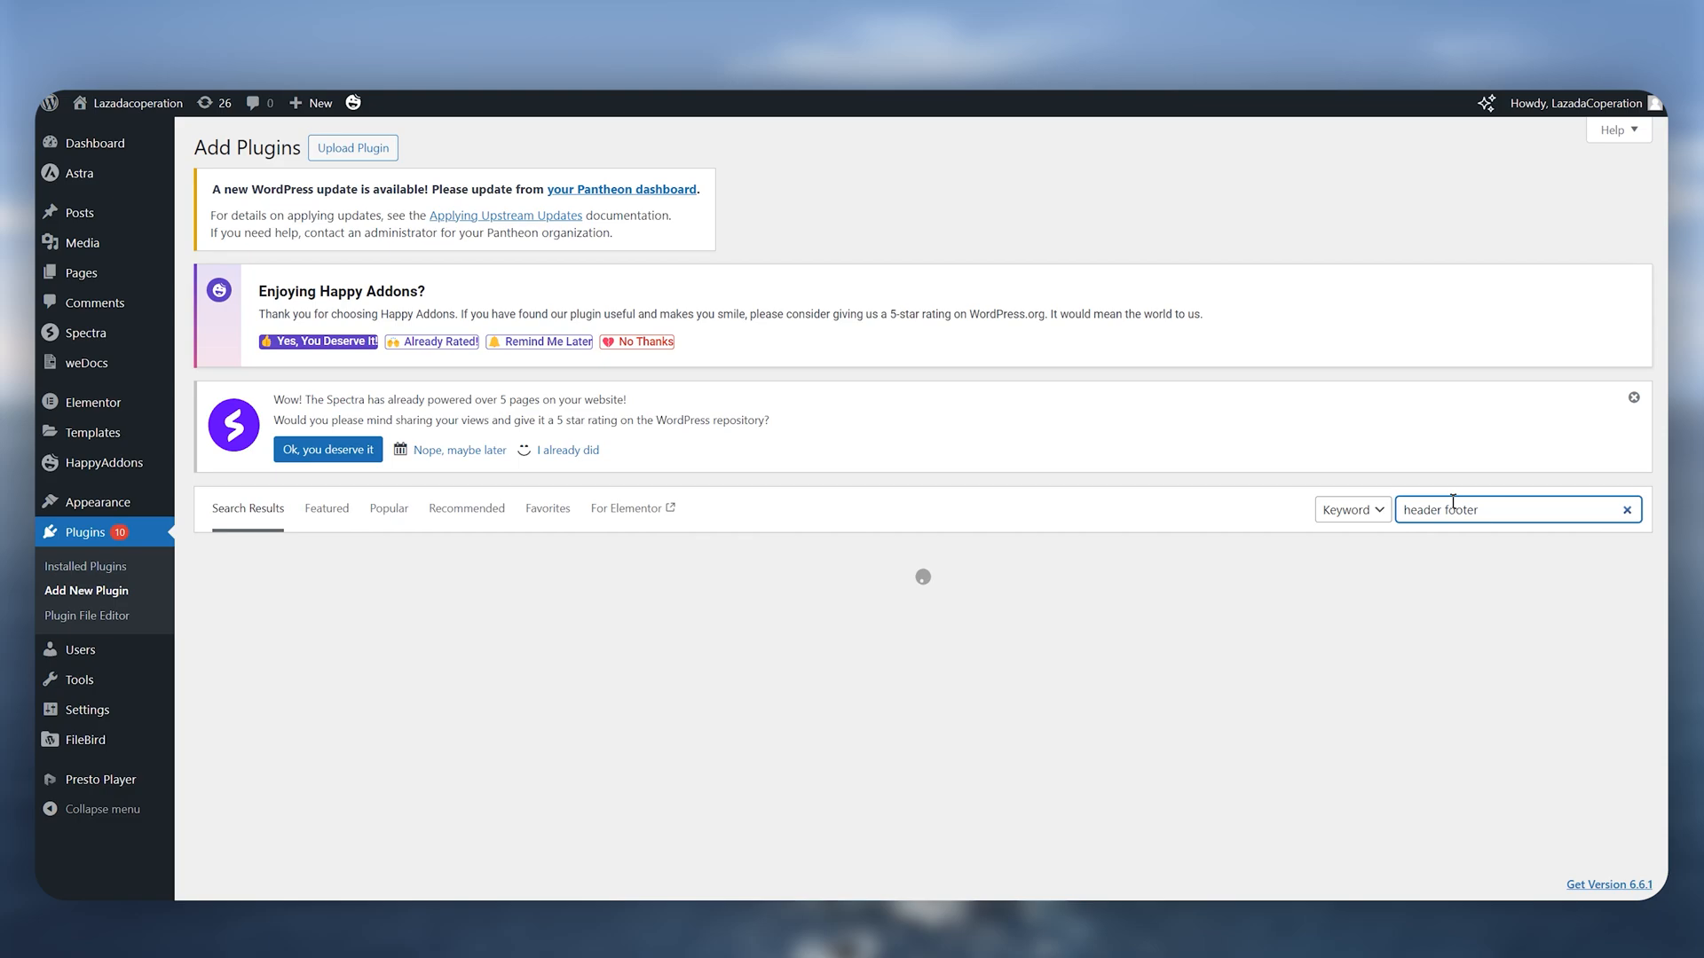
{"action": "scroll", "coordinate": [1434, 509], "scroll_direction": "down", "scroll_amount": 3}
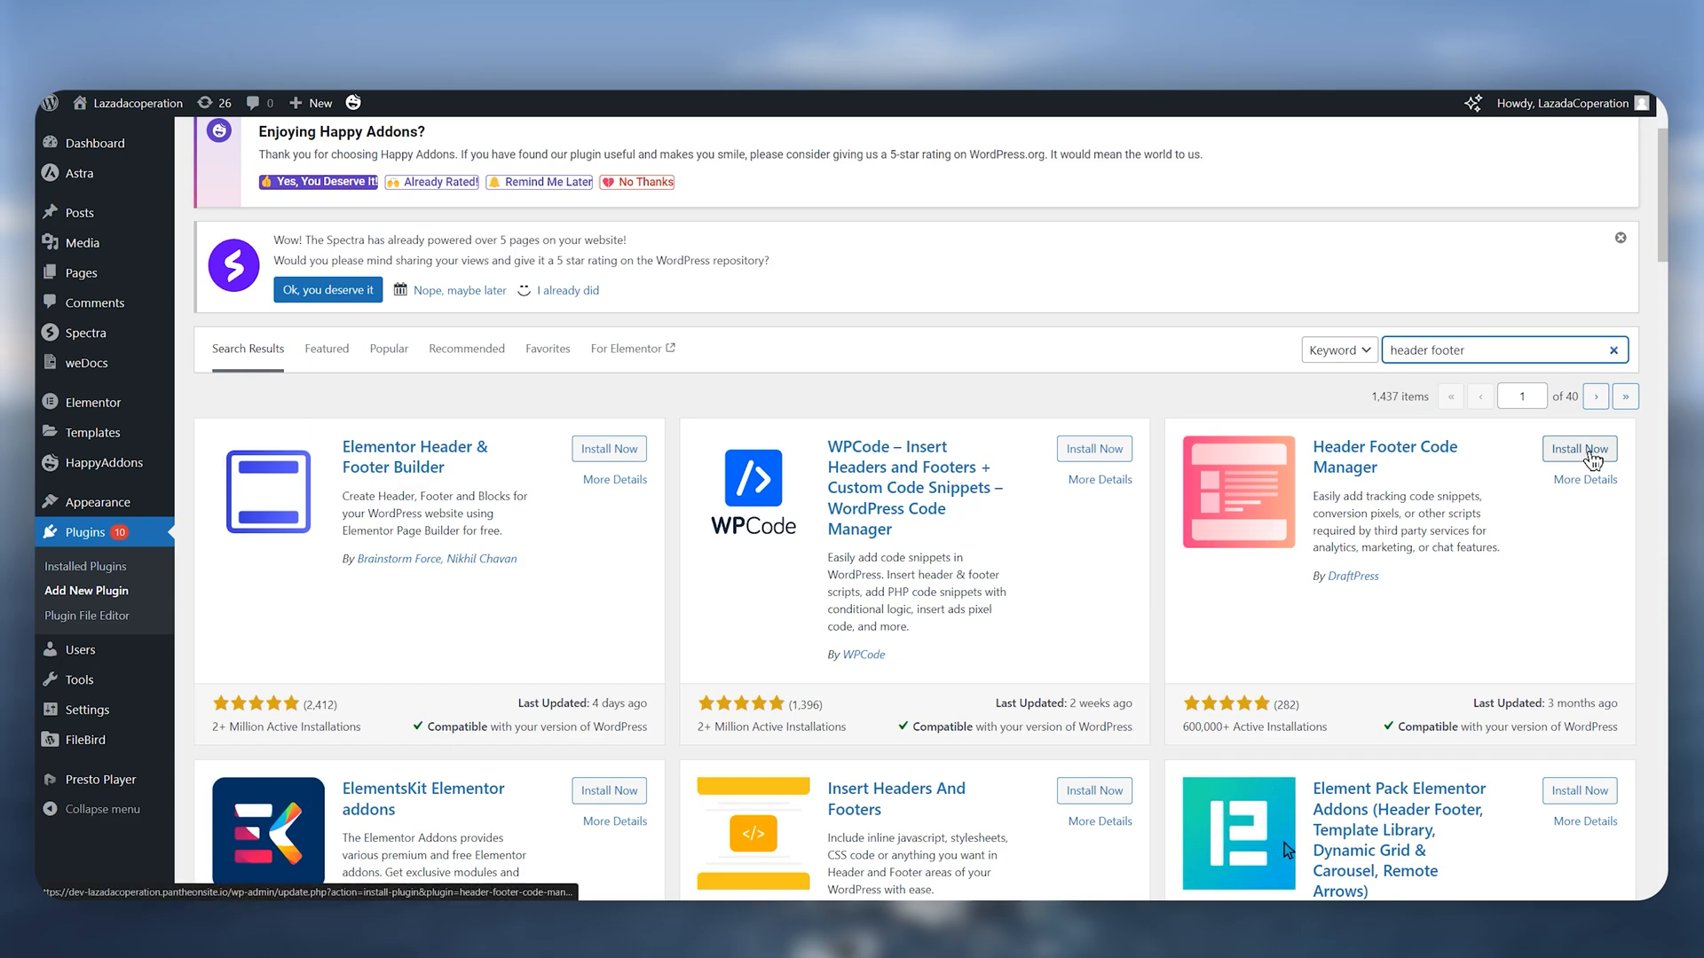
{"action": "left_click", "coordinate": [1580, 448]}
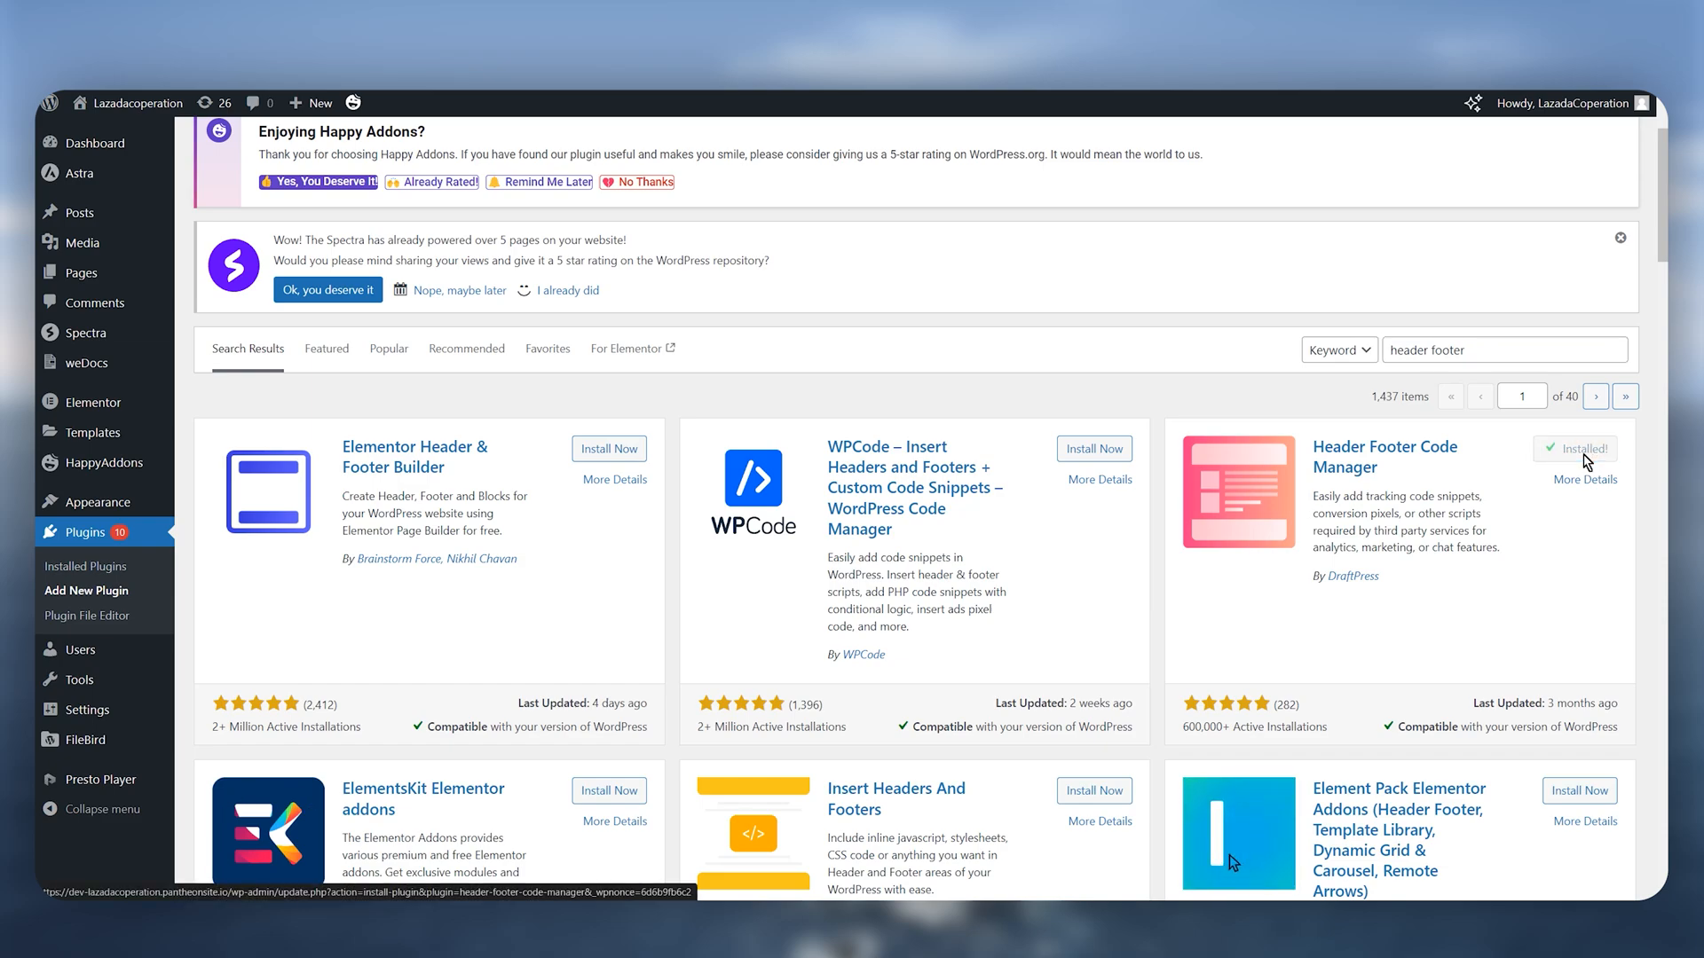
{"action": "left_click", "coordinate": [1588, 451]}
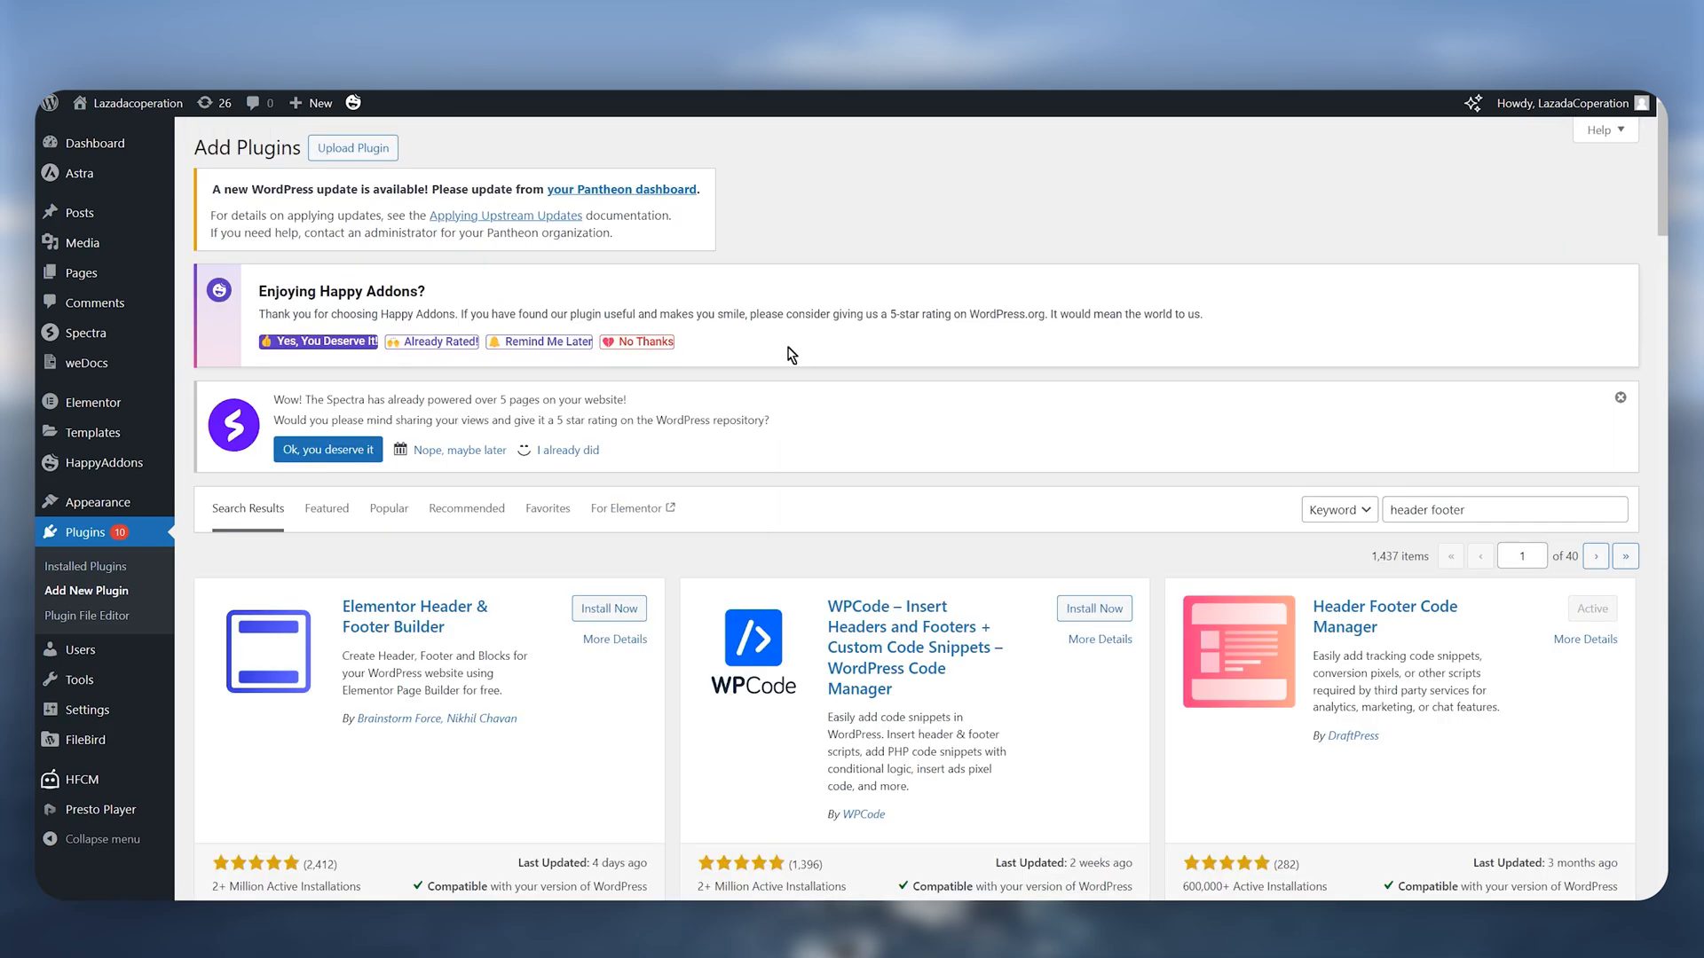
{"action": "mouse_move", "coordinate": [82, 780]}
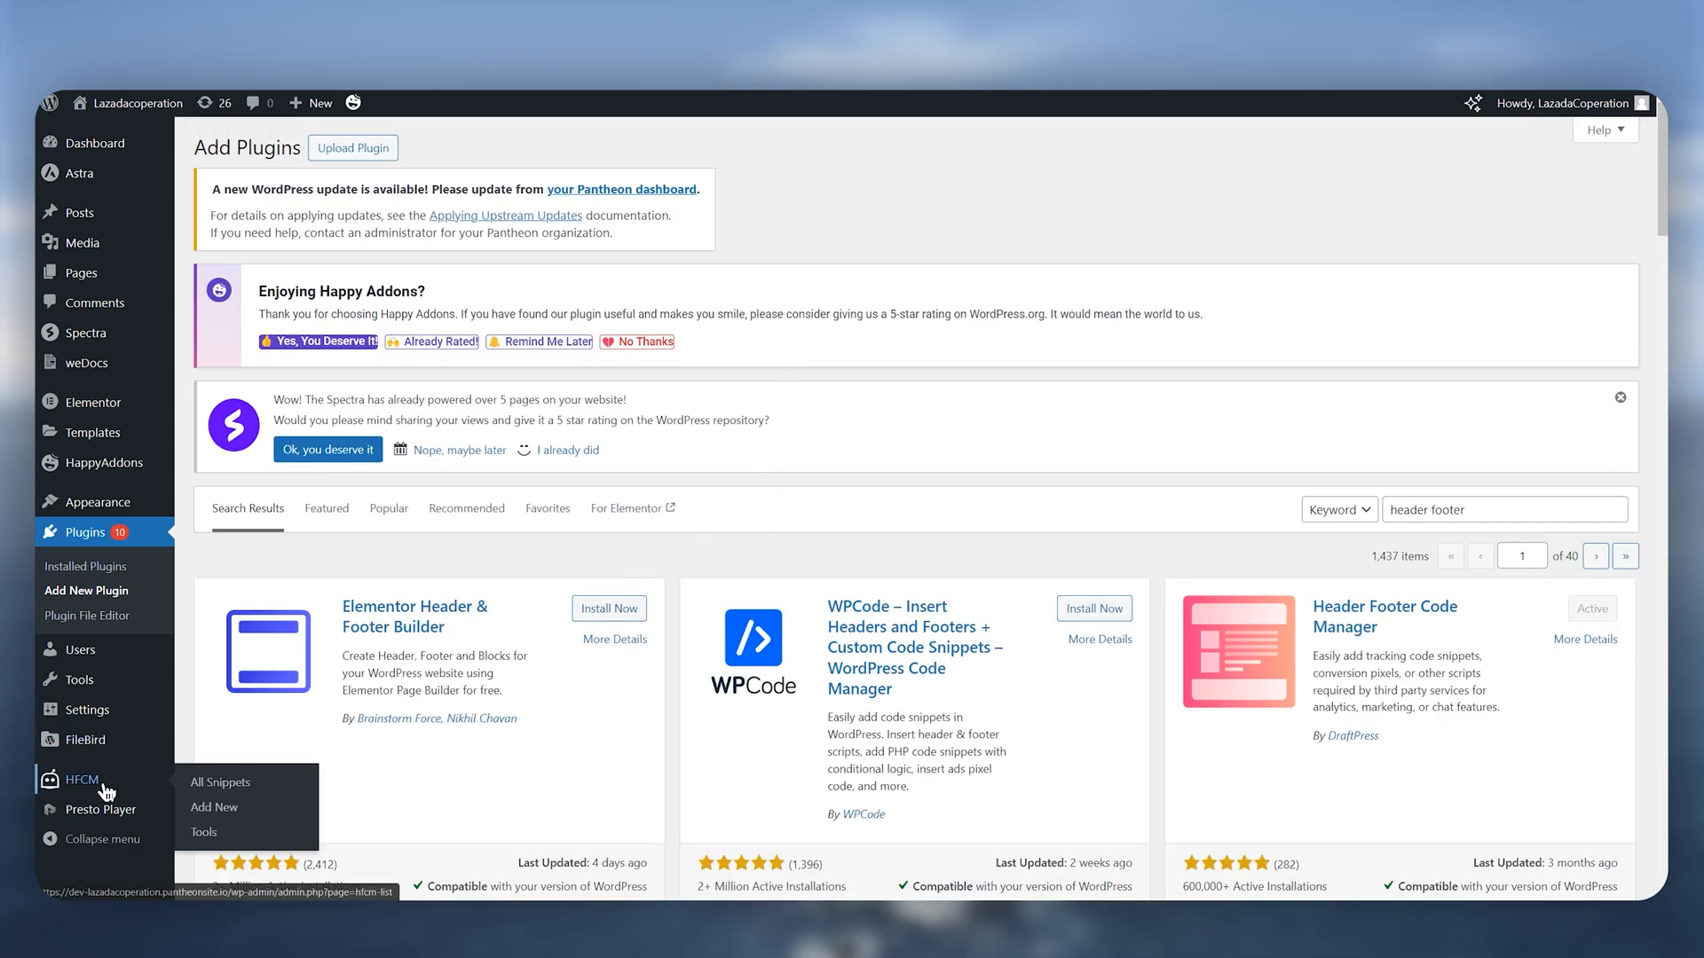
Create a new HFCM snippet named 'AdSense', keeping the HTML, site-wide, header defaults.
{"action": "left_click", "coordinate": [107, 786]}
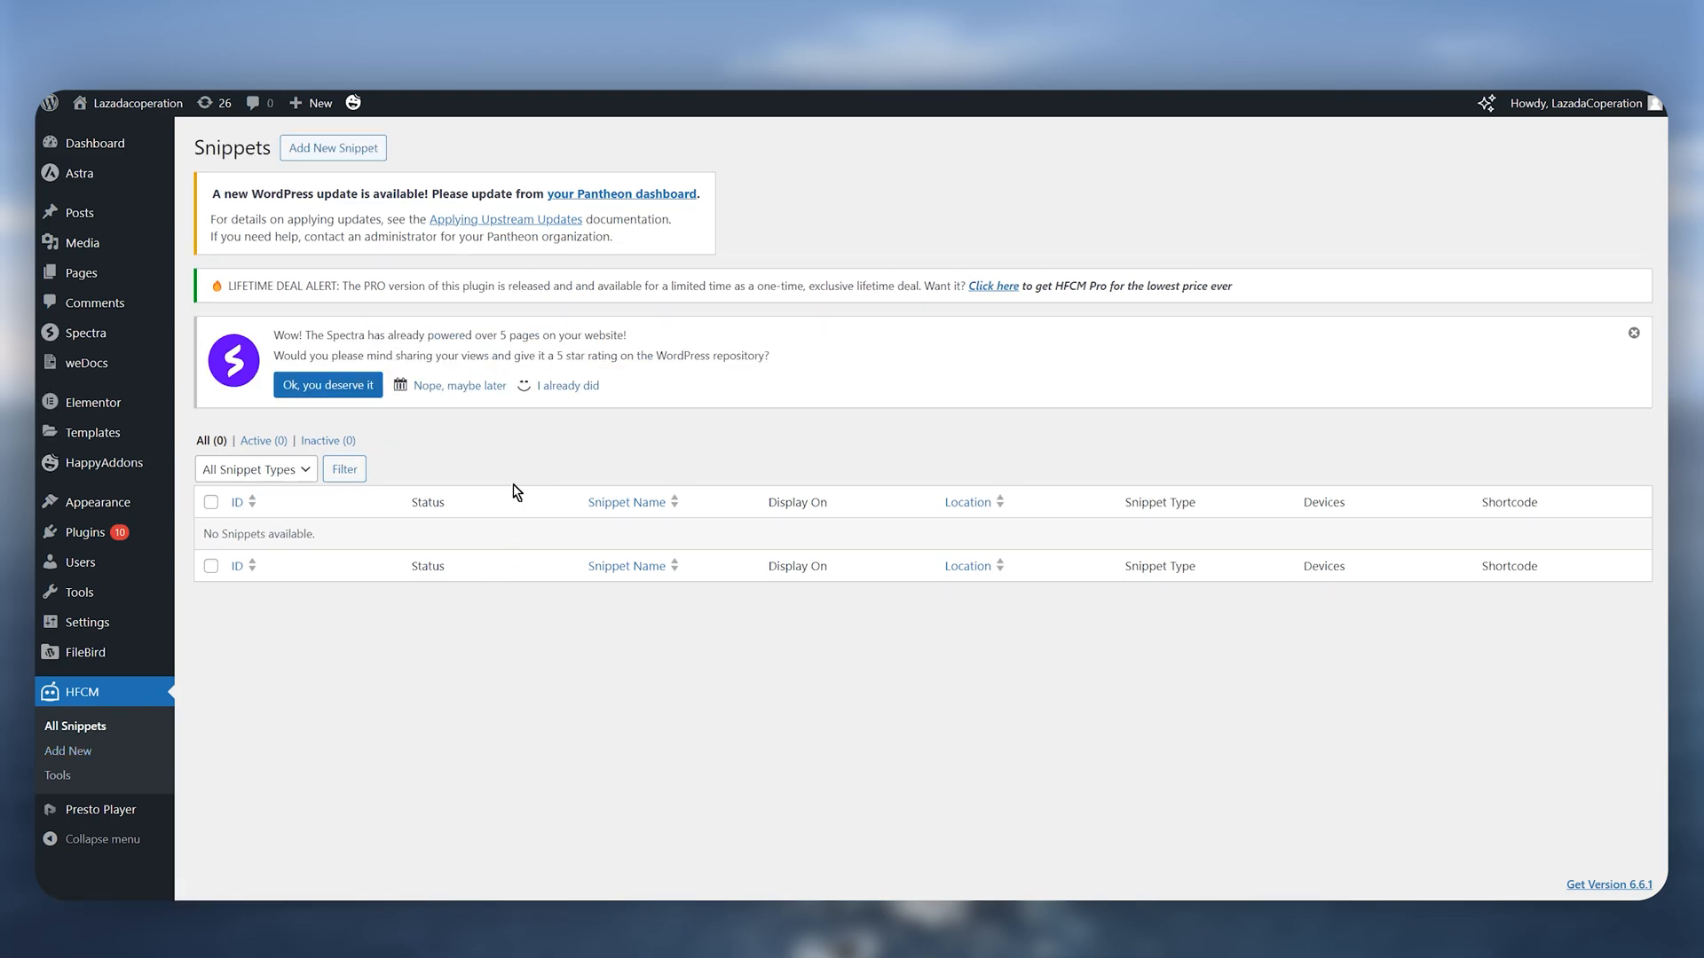
{"action": "left_click", "coordinate": [349, 149]}
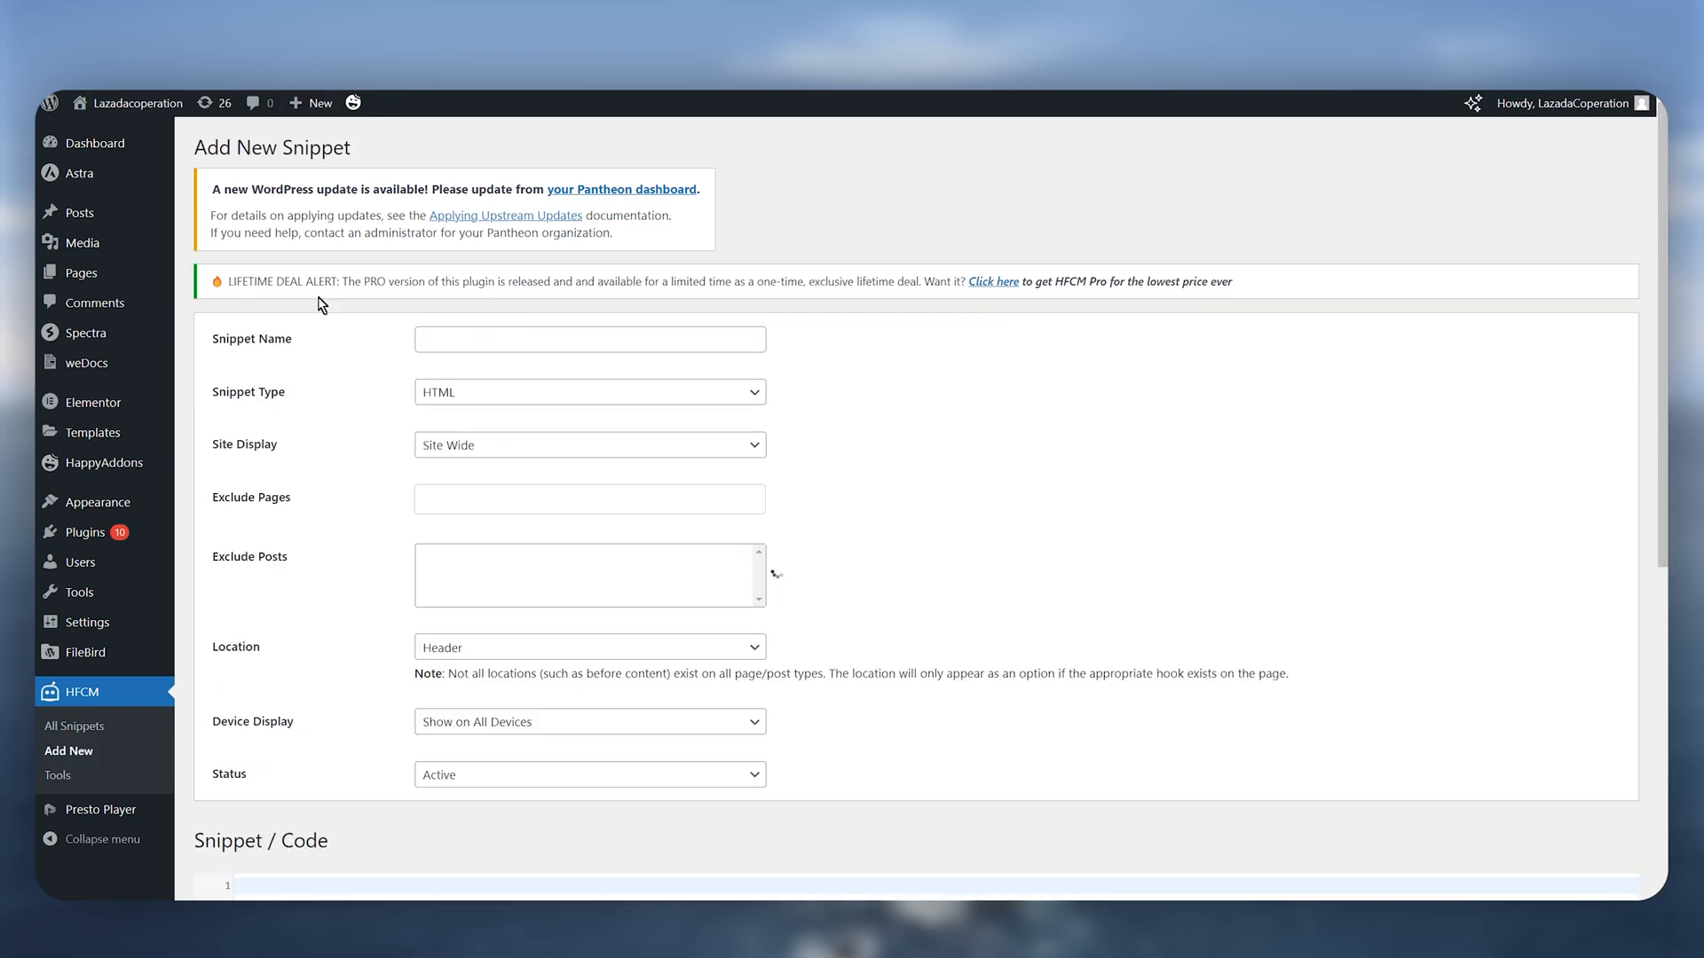
{"action": "left_click", "coordinate": [482, 345]}
{"action": "type", "text": "AdSense"}
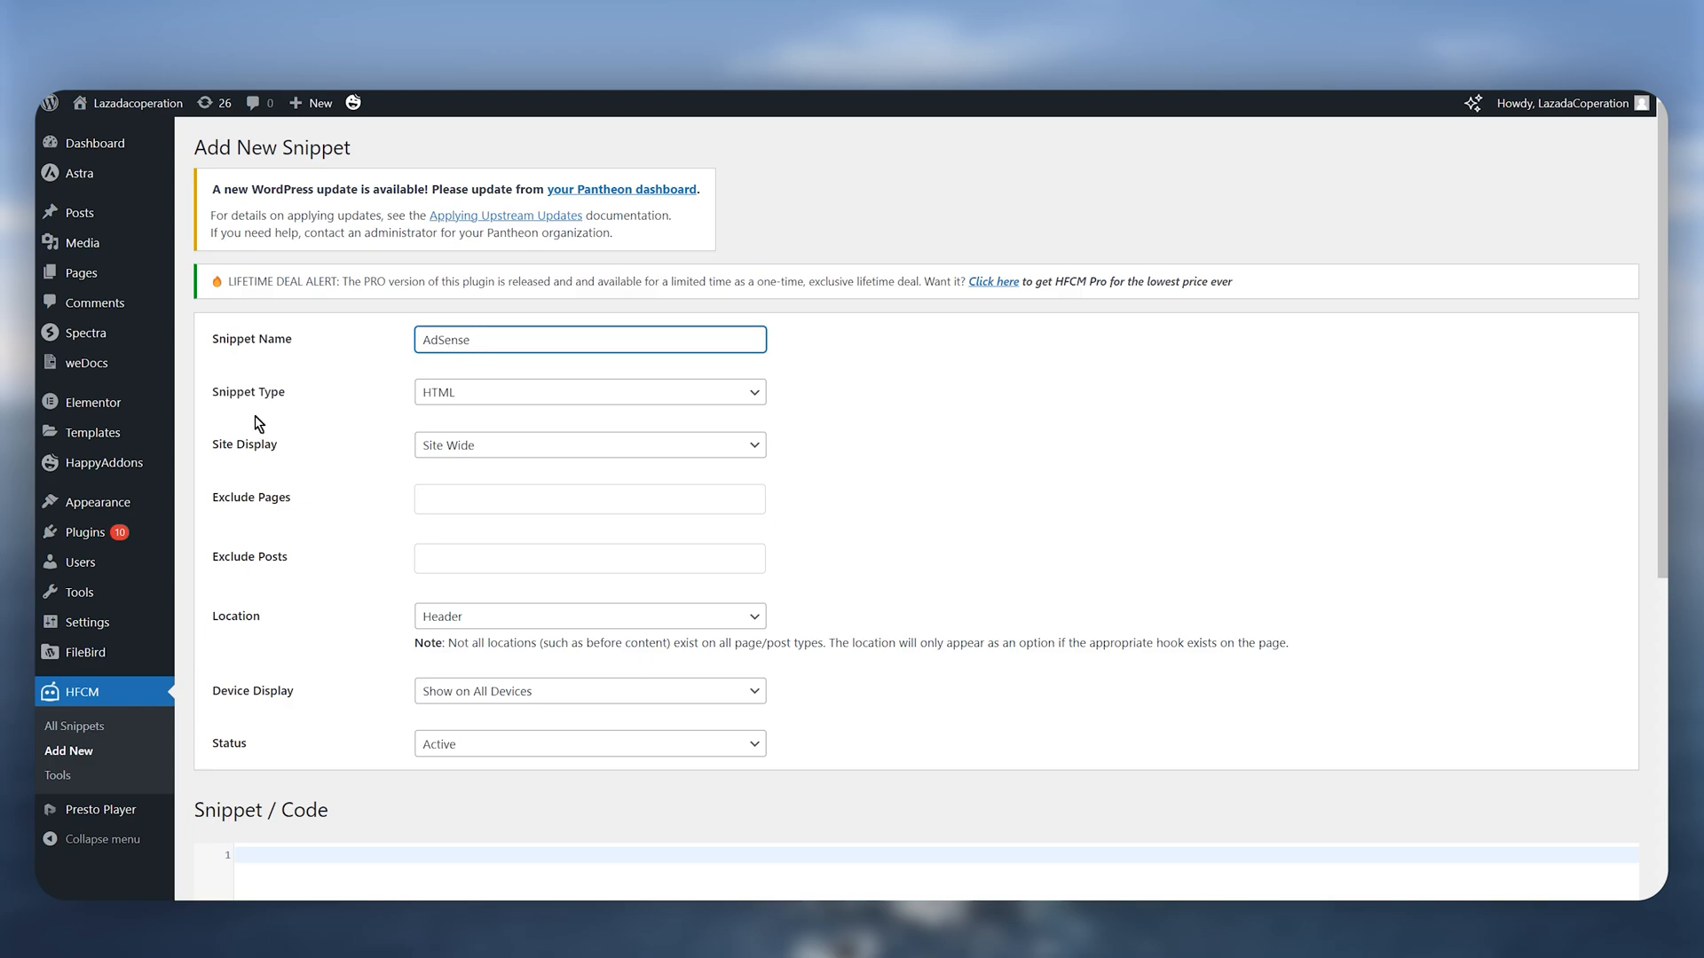
{"action": "scroll", "coordinate": [612, 745], "scroll_direction": "down", "scroll_amount": 3}
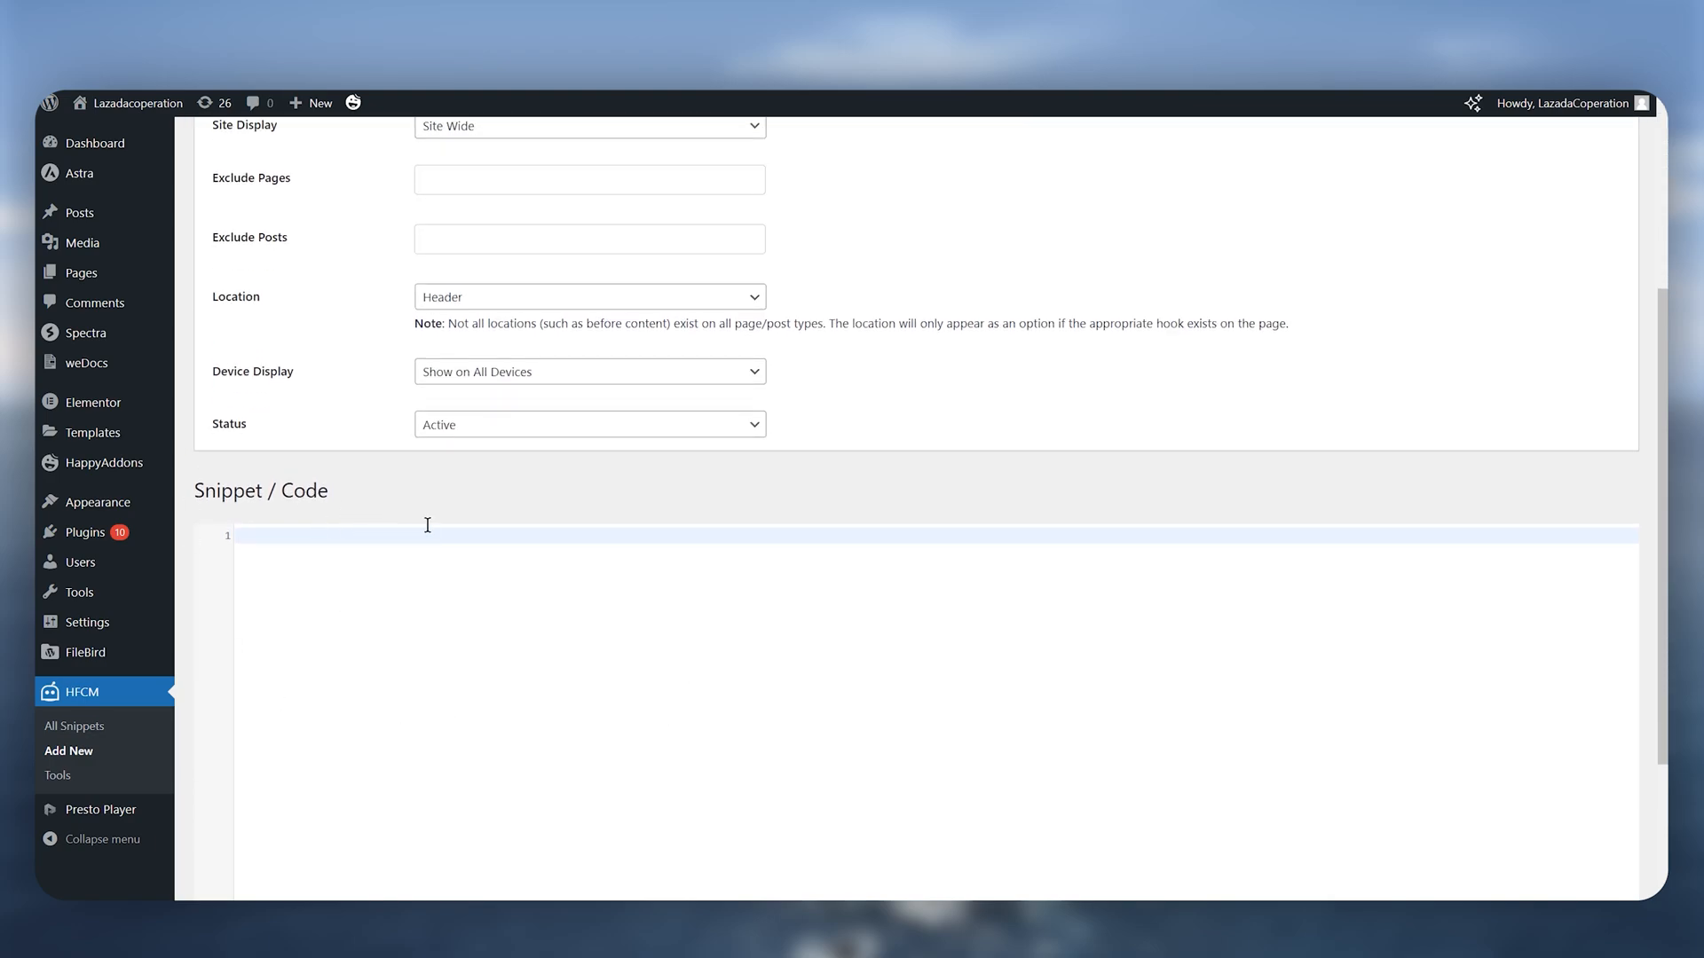
{"action": "scroll", "coordinate": [427, 526], "scroll_direction": "up", "scroll_amount": 3}
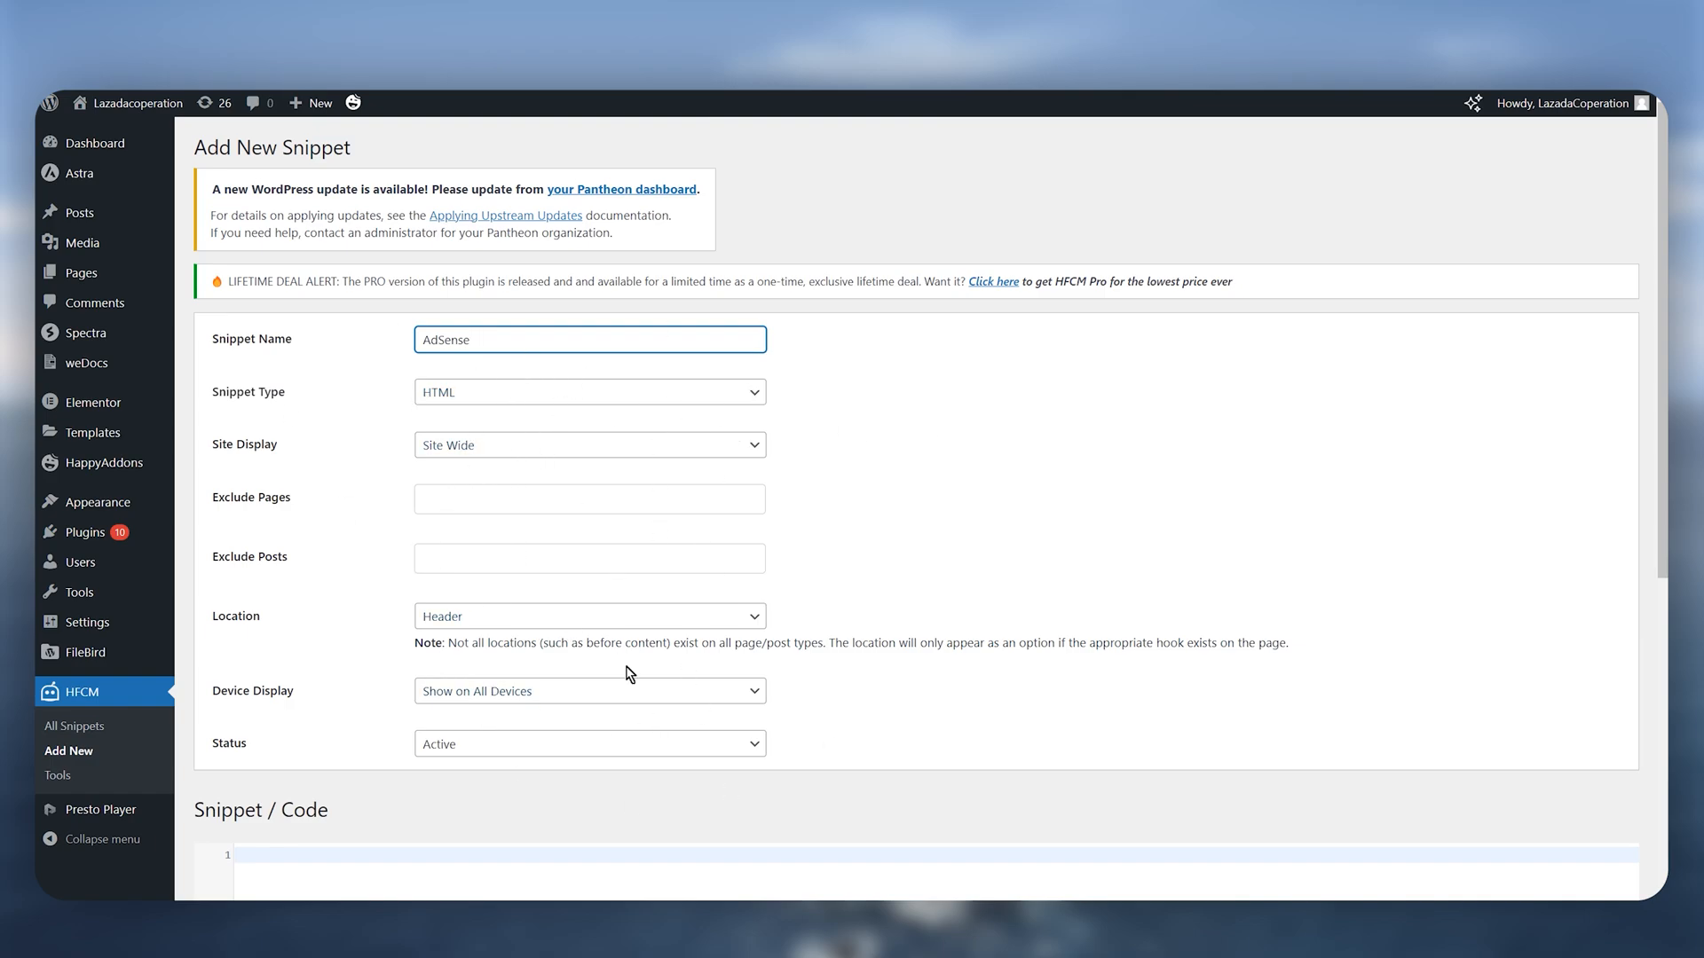
{"action": "scroll", "coordinate": [914, 703], "scroll_direction": "down", "scroll_amount": 1}
{"action": "scroll", "coordinate": [915, 705], "scroll_direction": "down", "scroll_amount": 5}
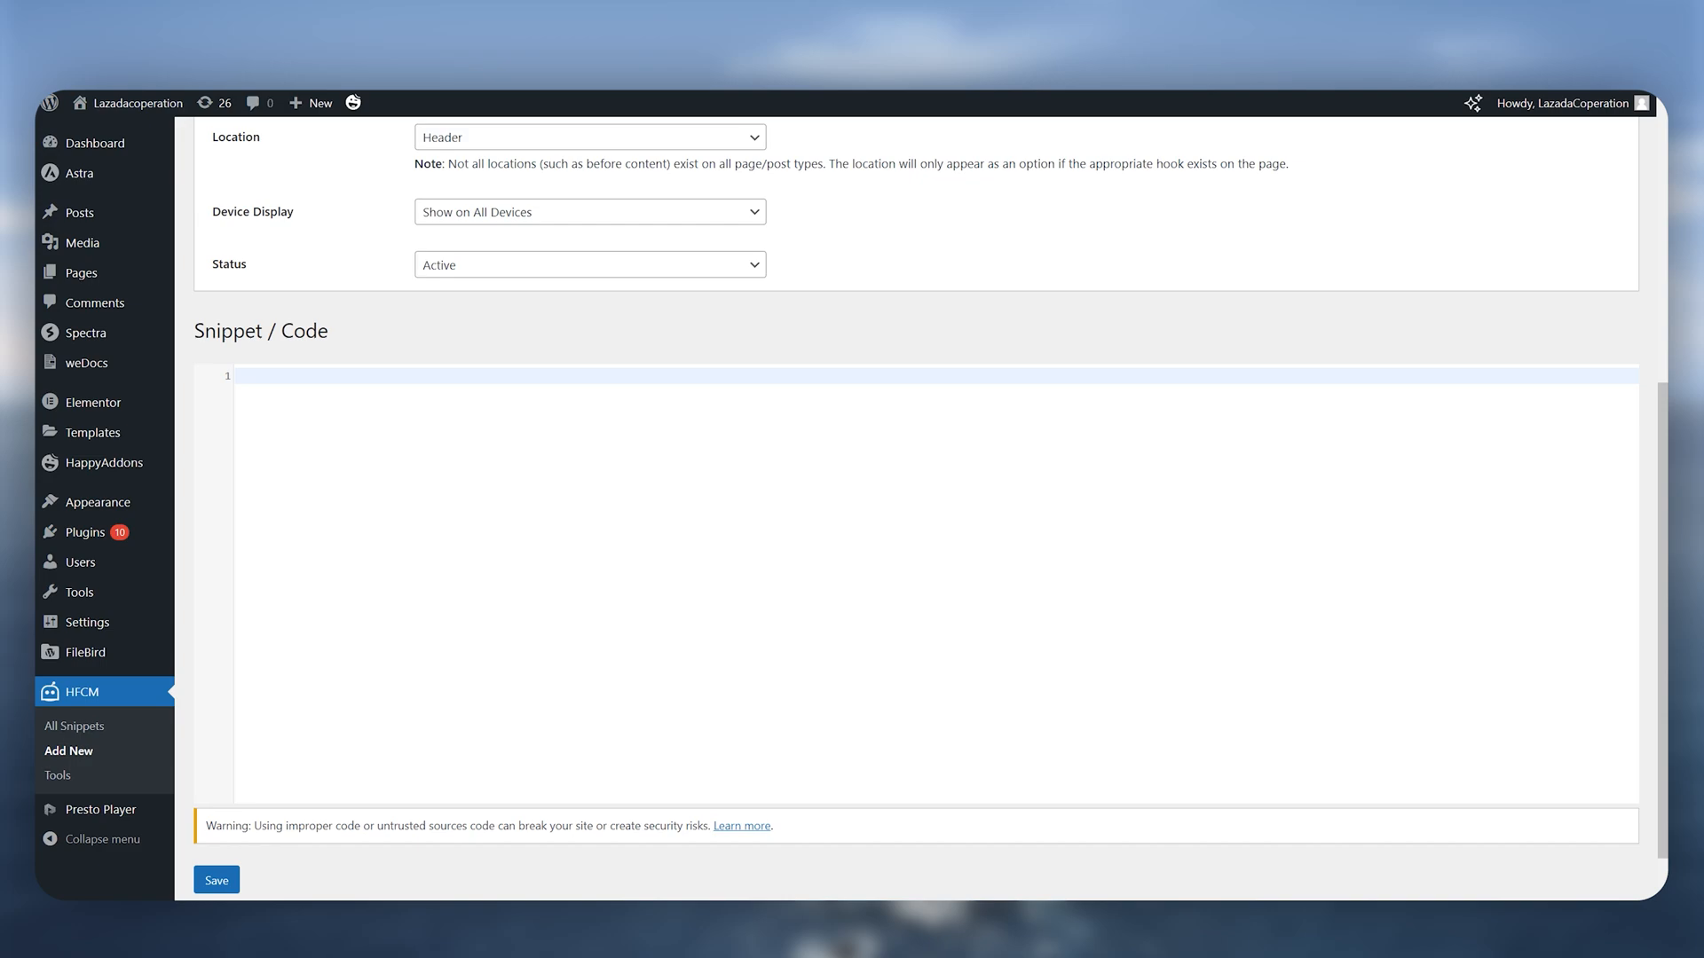
Copy the AdSense verification script into the snippet's code and save the snippet.
{"action": "key", "text": "ctrl+Tab"}
{"action": "left_click", "coordinate": [608, 584]}
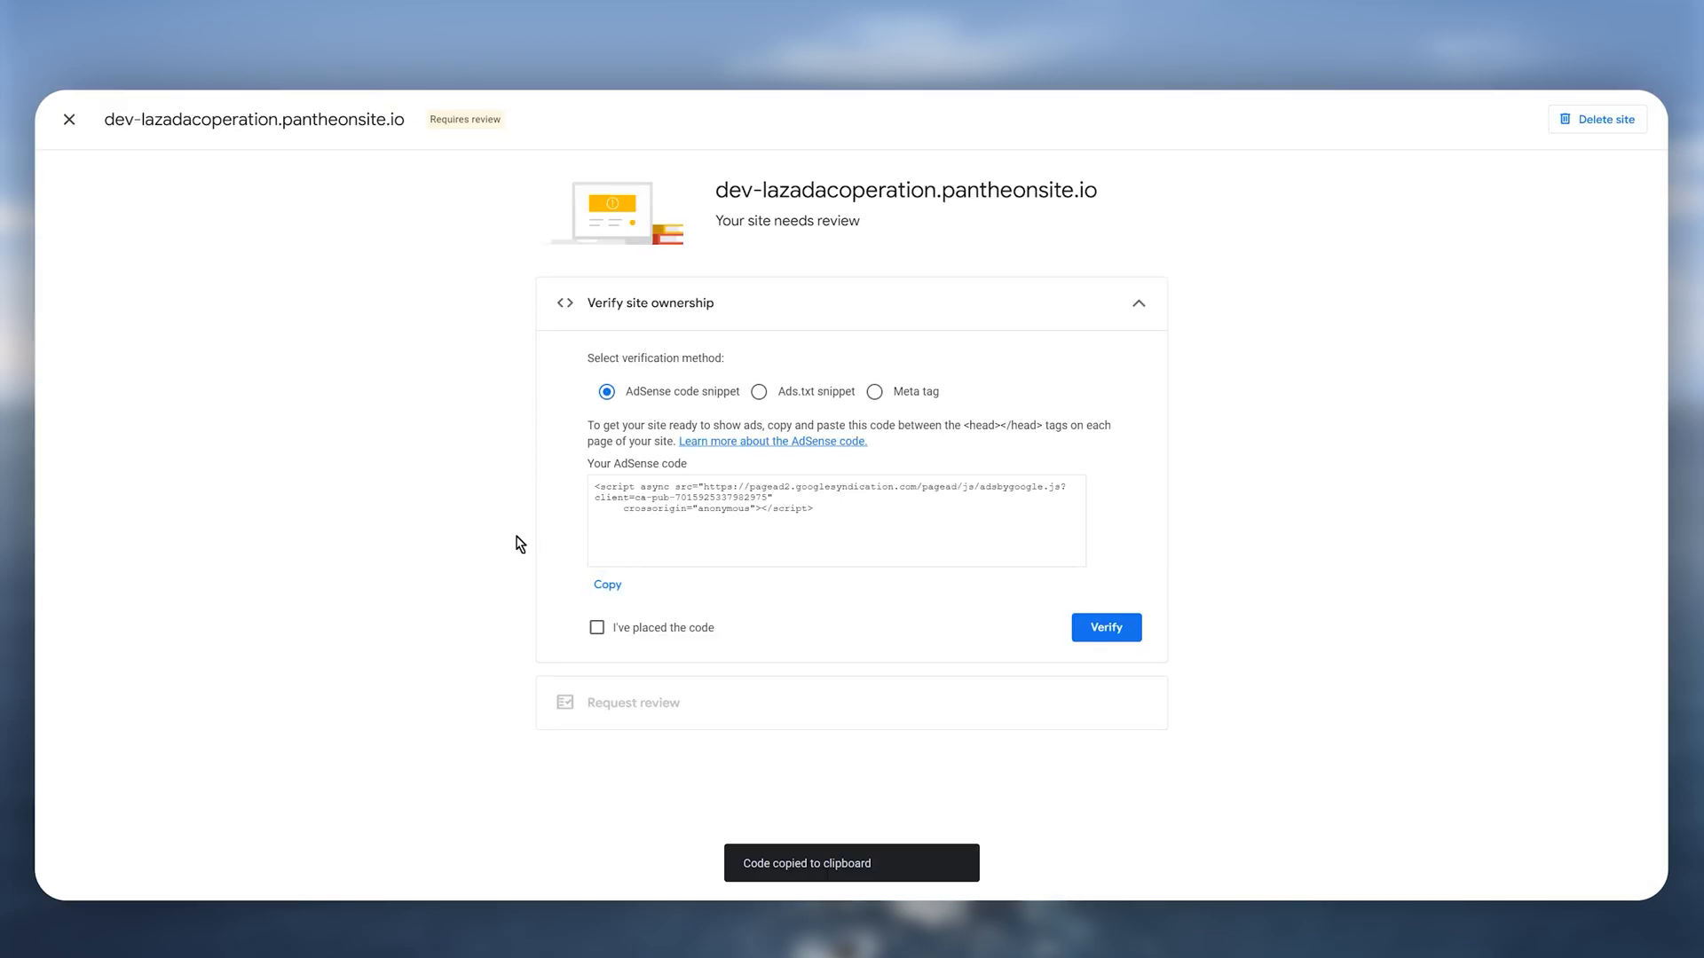
{"action": "key", "text": "ctrl+Tab"}
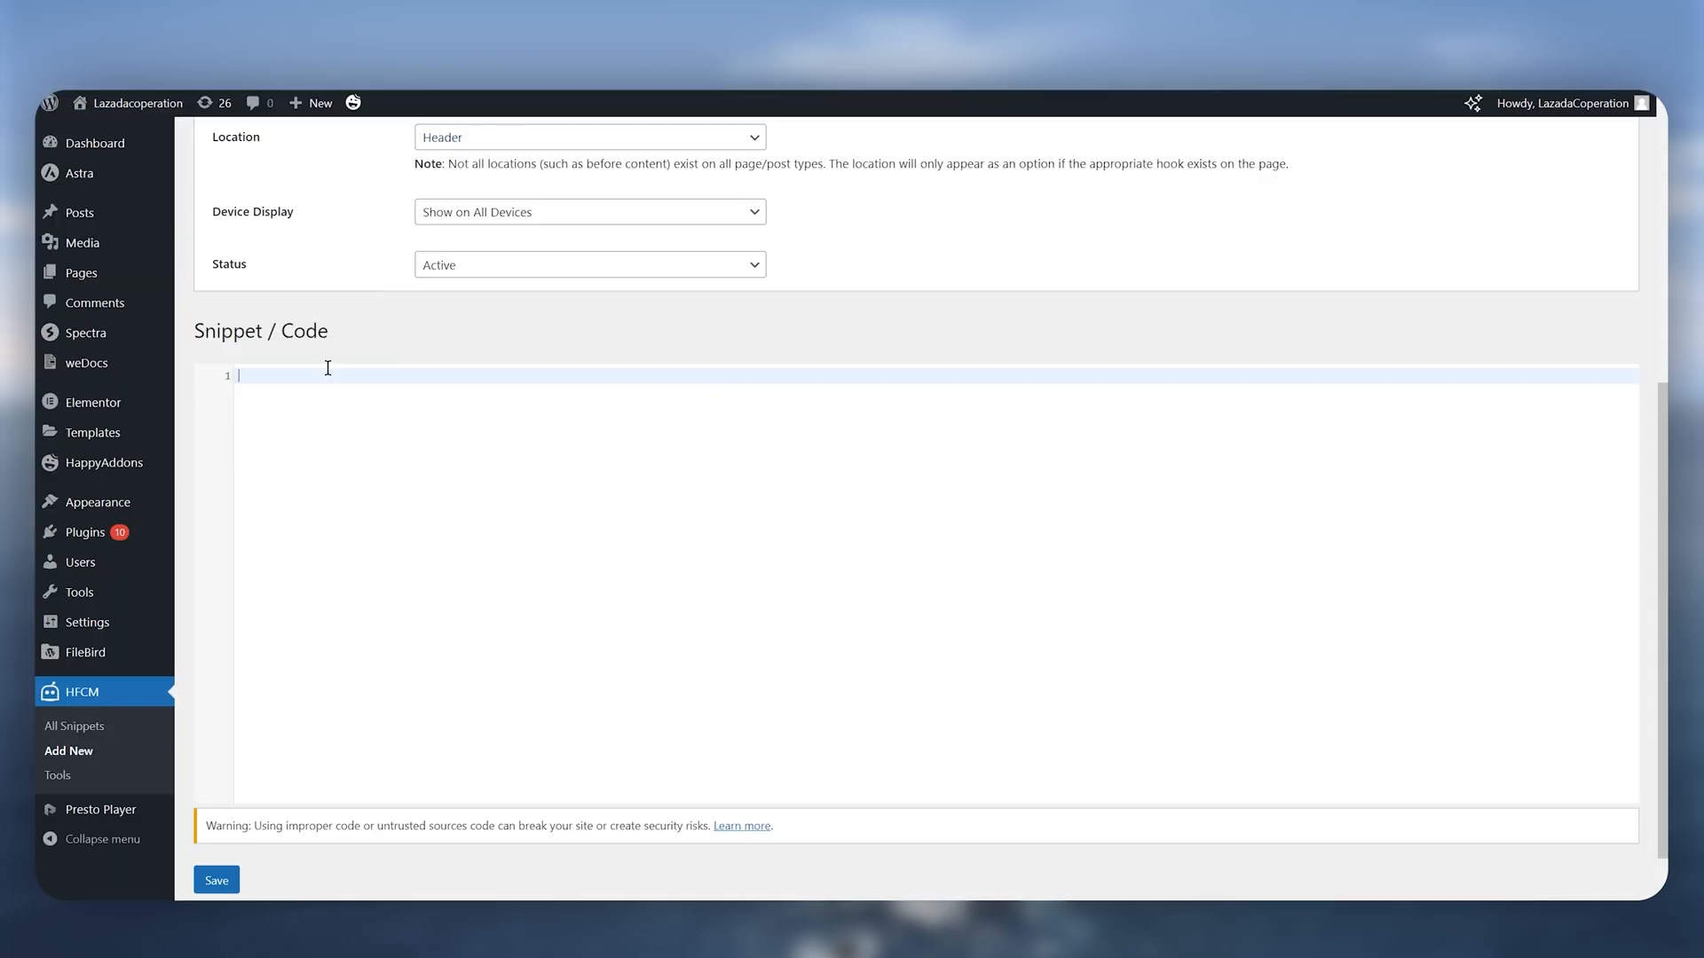
{"action": "key", "text": "ctrl+v"}
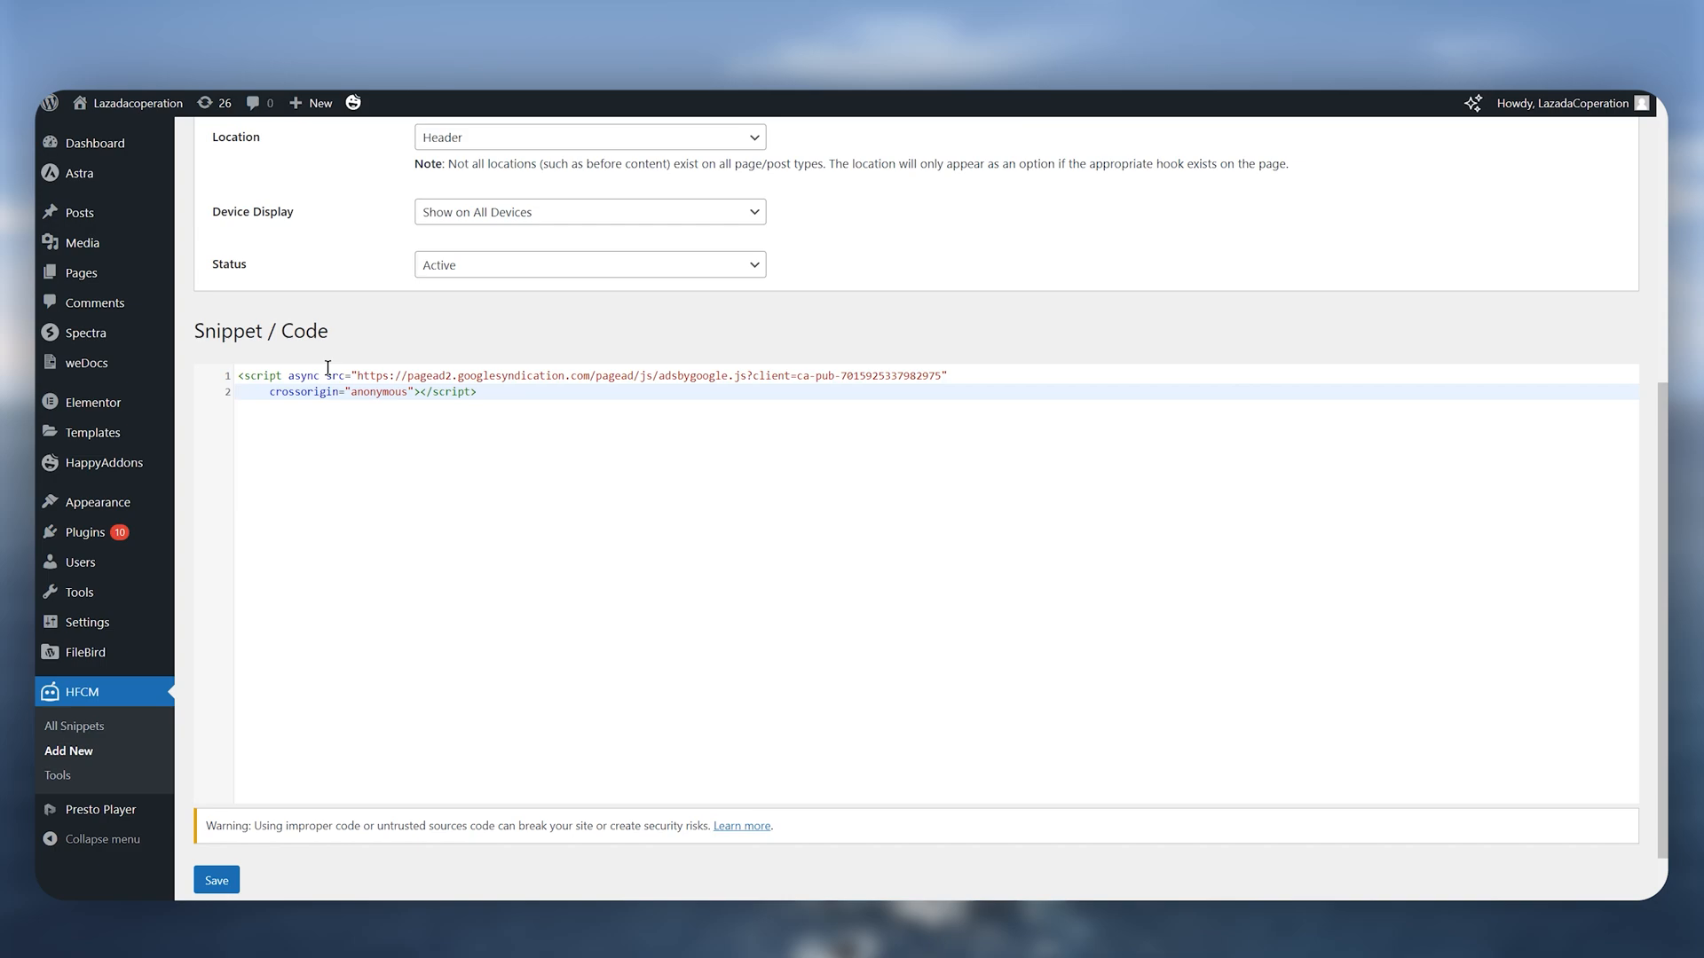
{"action": "scroll", "coordinate": [366, 486], "scroll_direction": "down", "scroll_amount": 1}
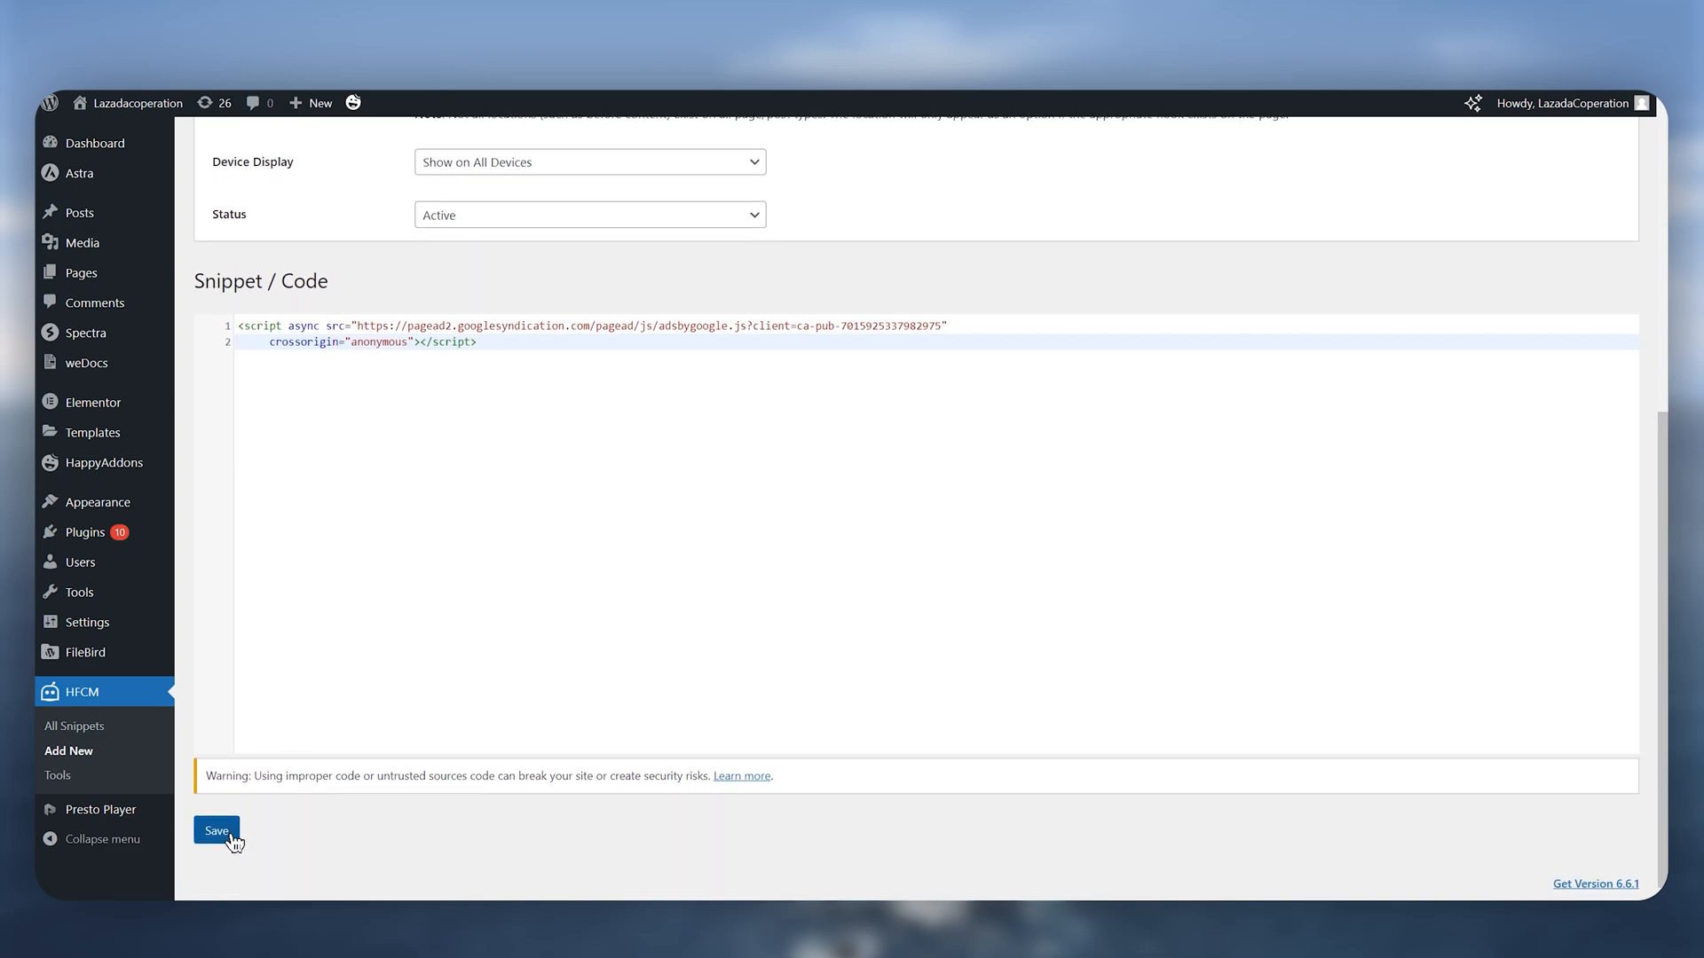
{"action": "left_click", "coordinate": [217, 832]}
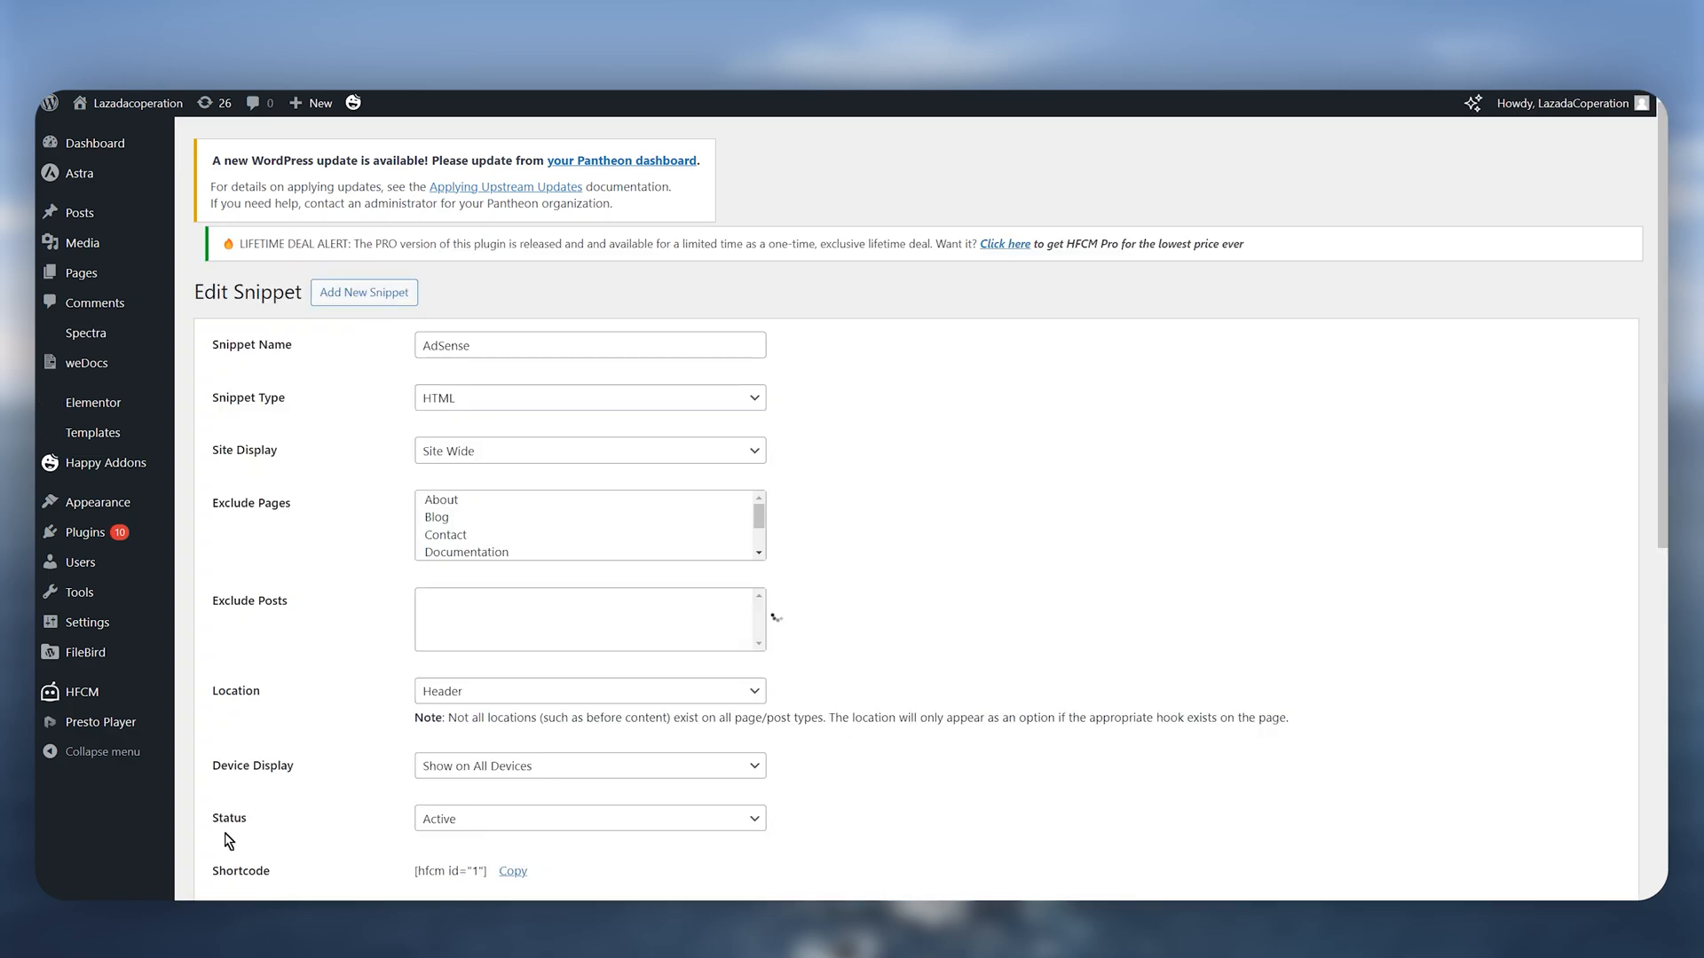
{"action": "scroll", "coordinate": [493, 573], "scroll_direction": "down", "scroll_amount": 6}
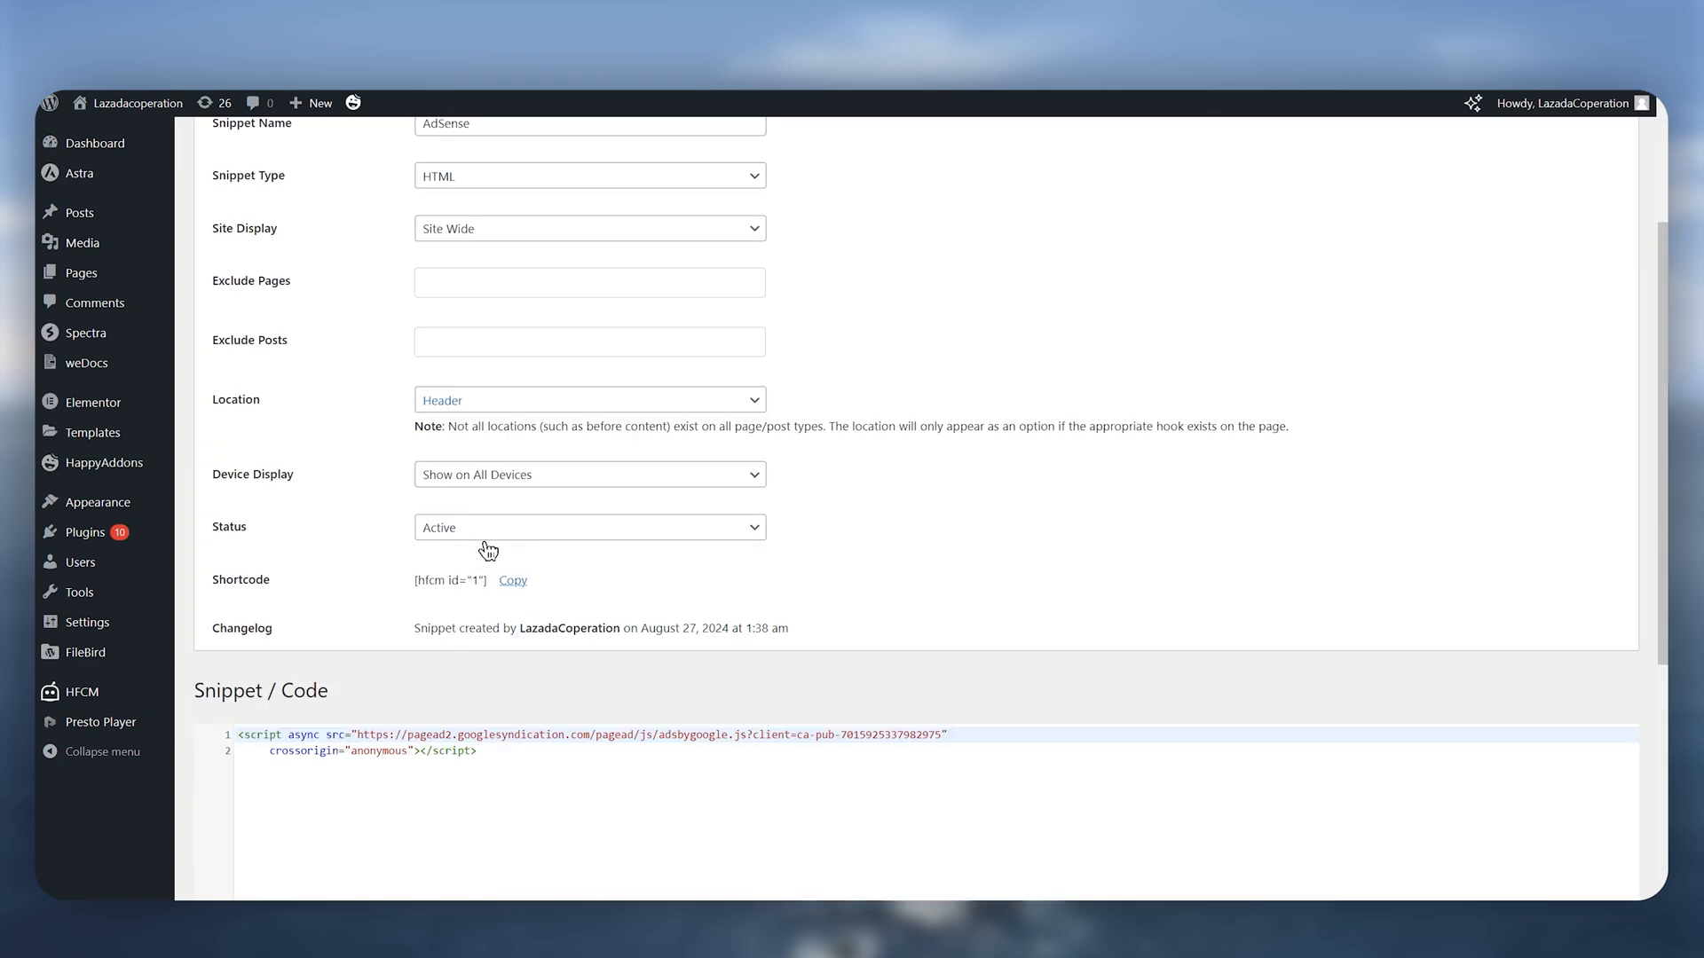
Return to the All Snippets list showing the AdSense snippet active site-wide in the header.
{"action": "left_click", "coordinate": [82, 692]}
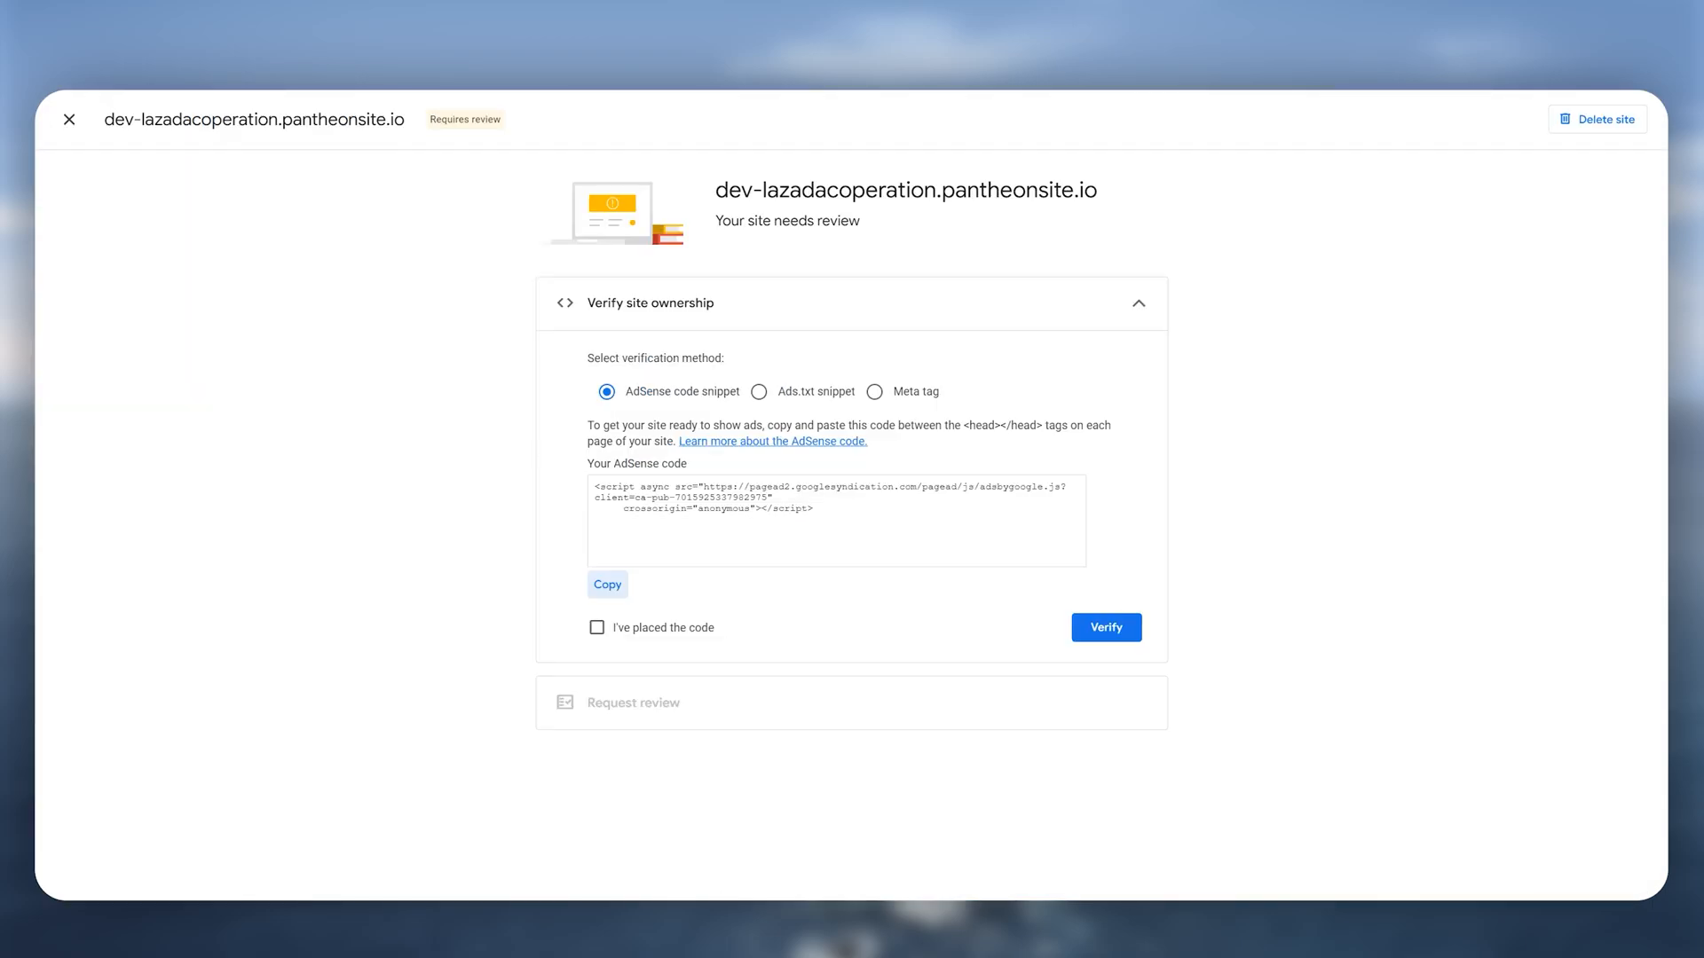
Mark the code as placed and run the site ownership verification in AdSense.
{"action": "left_click", "coordinate": [597, 628]}
{"action": "left_click", "coordinate": [1130, 626]}
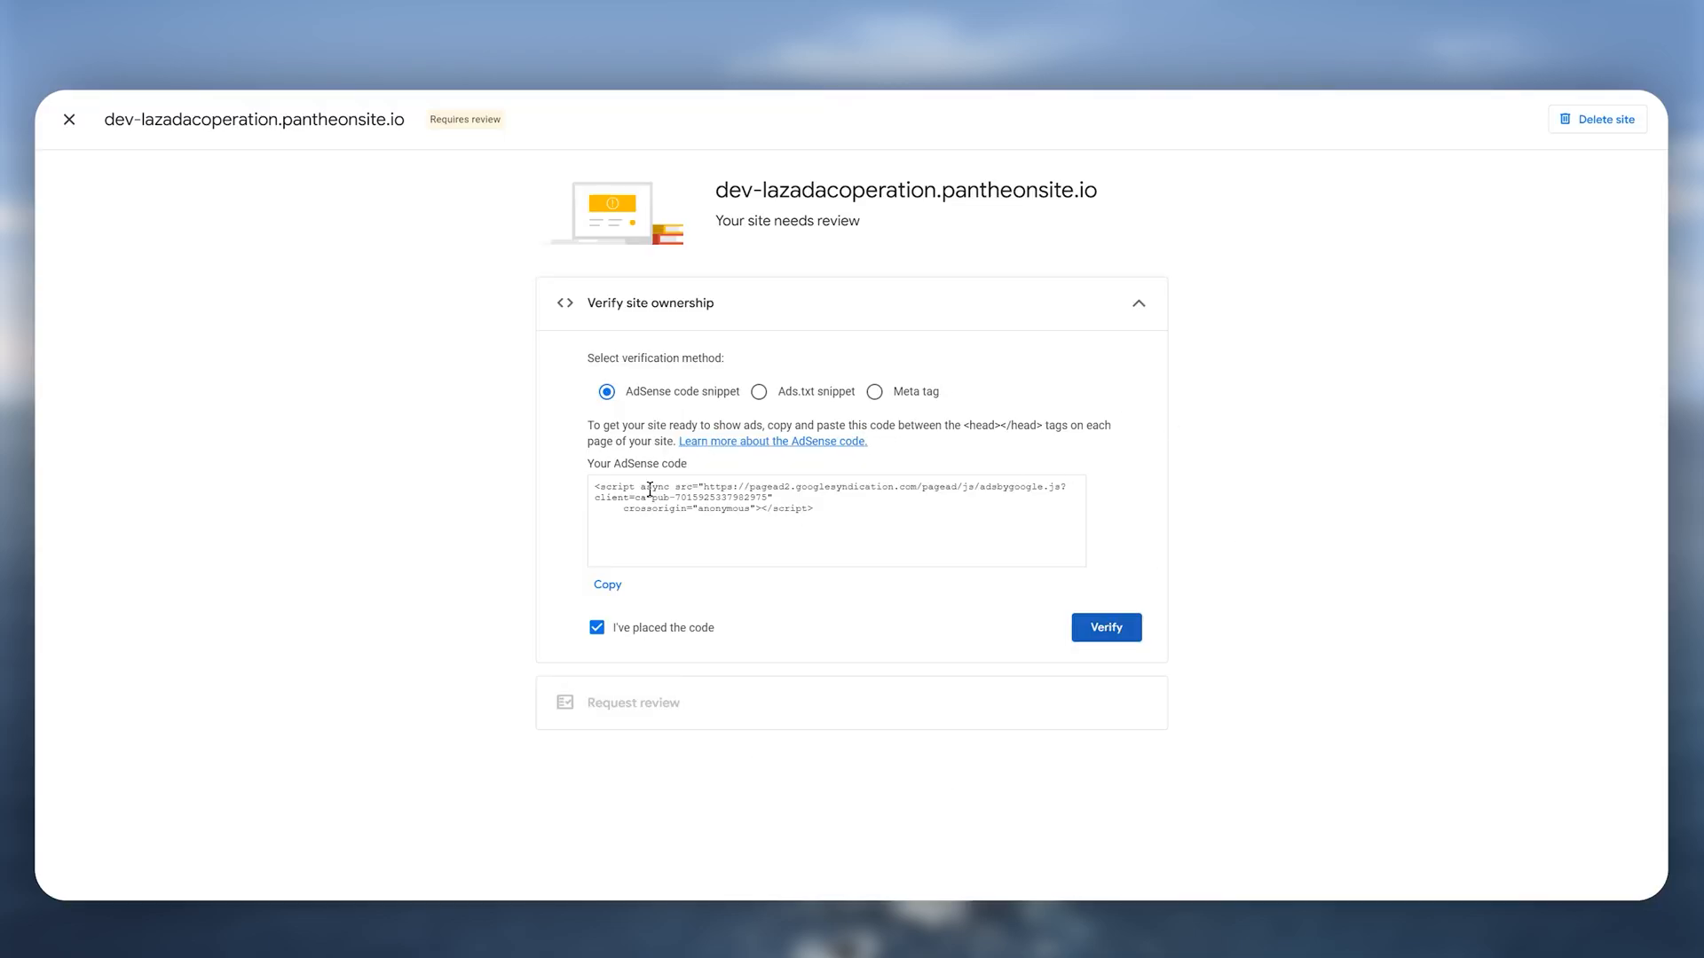